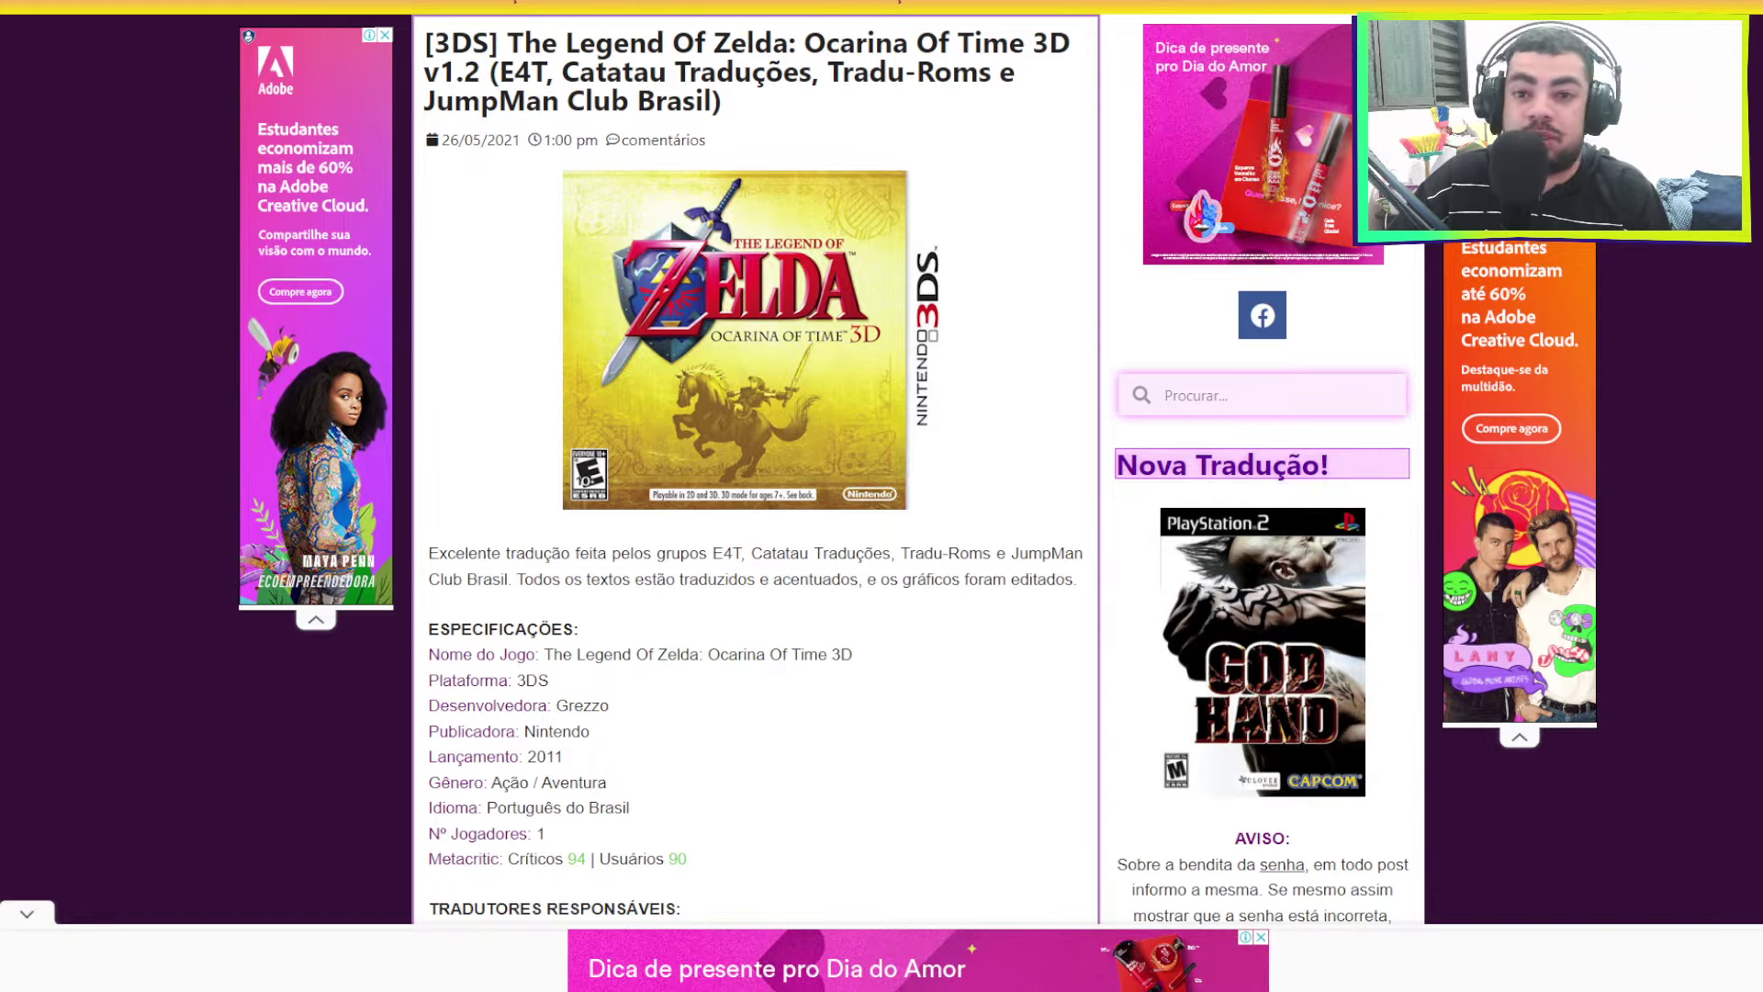
Find the download links in The Legend of Zelda: Ocarina of Time 3D translation post and start the PatchMOD download.
{"action": "scroll", "coordinate": [756, 459], "scroll_direction": "down", "scroll_amount": 3}
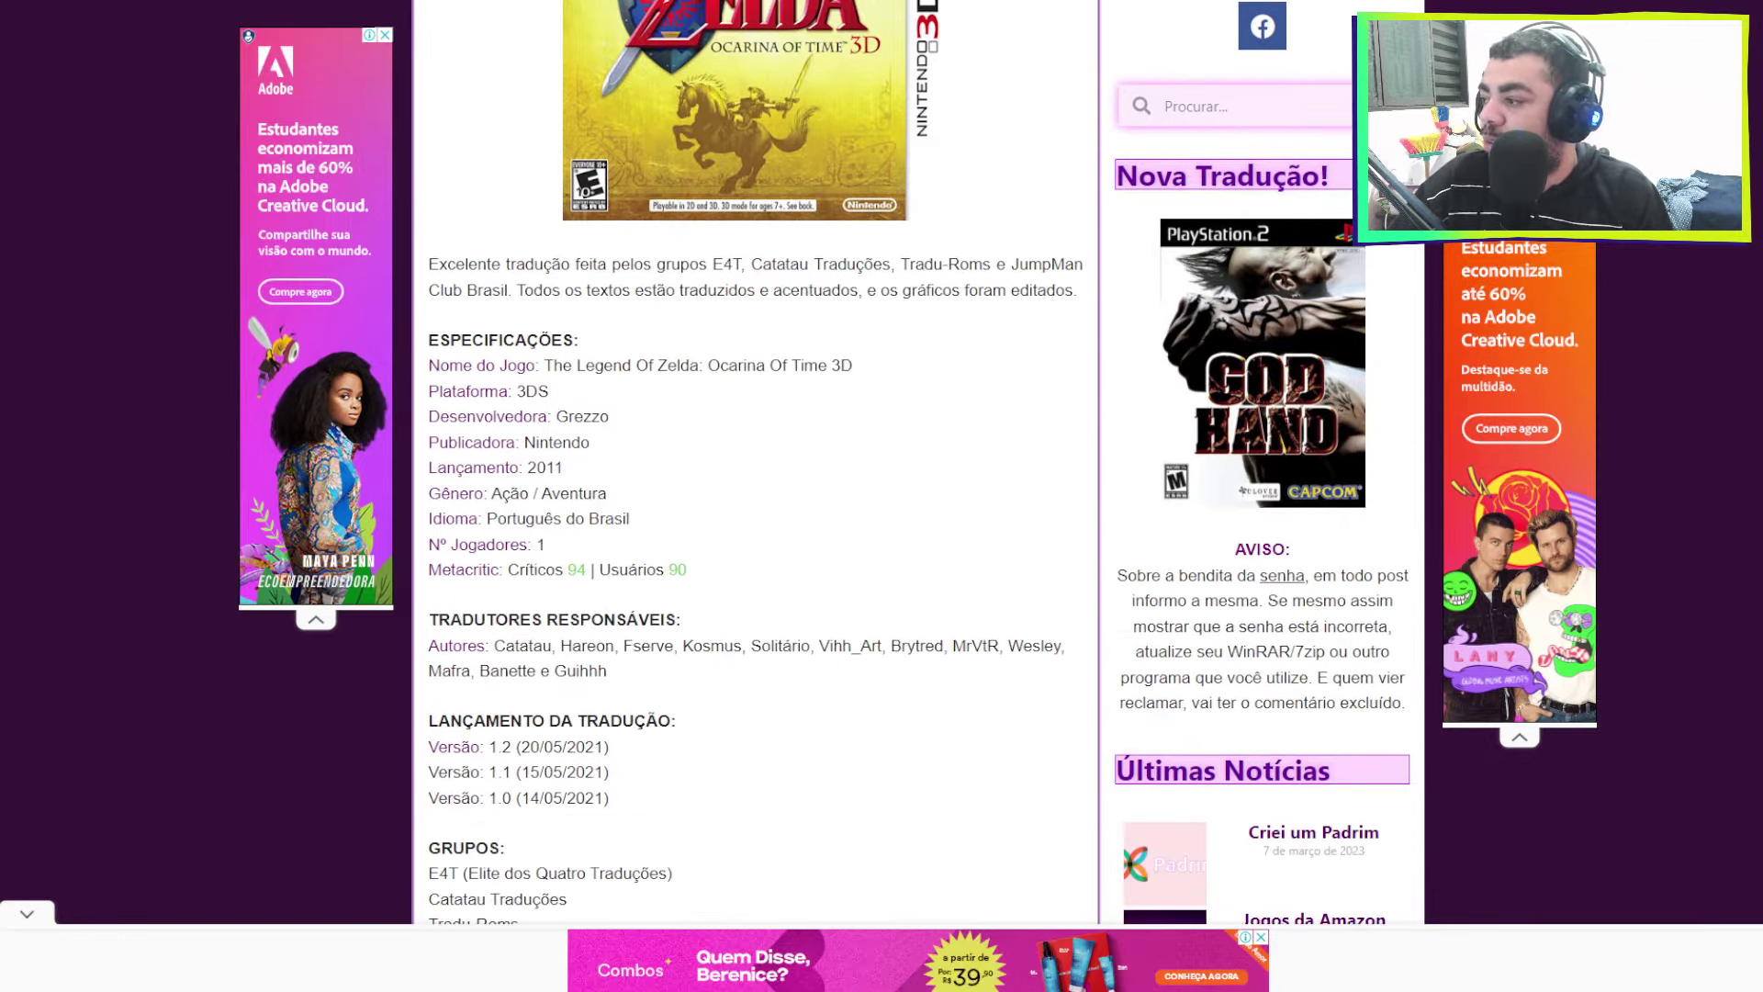
{"action": "scroll", "coordinate": [756, 459], "scroll_direction": "down", "scroll_amount": 3}
{"action": "scroll", "coordinate": [918, 496], "scroll_direction": "down", "scroll_amount": 1}
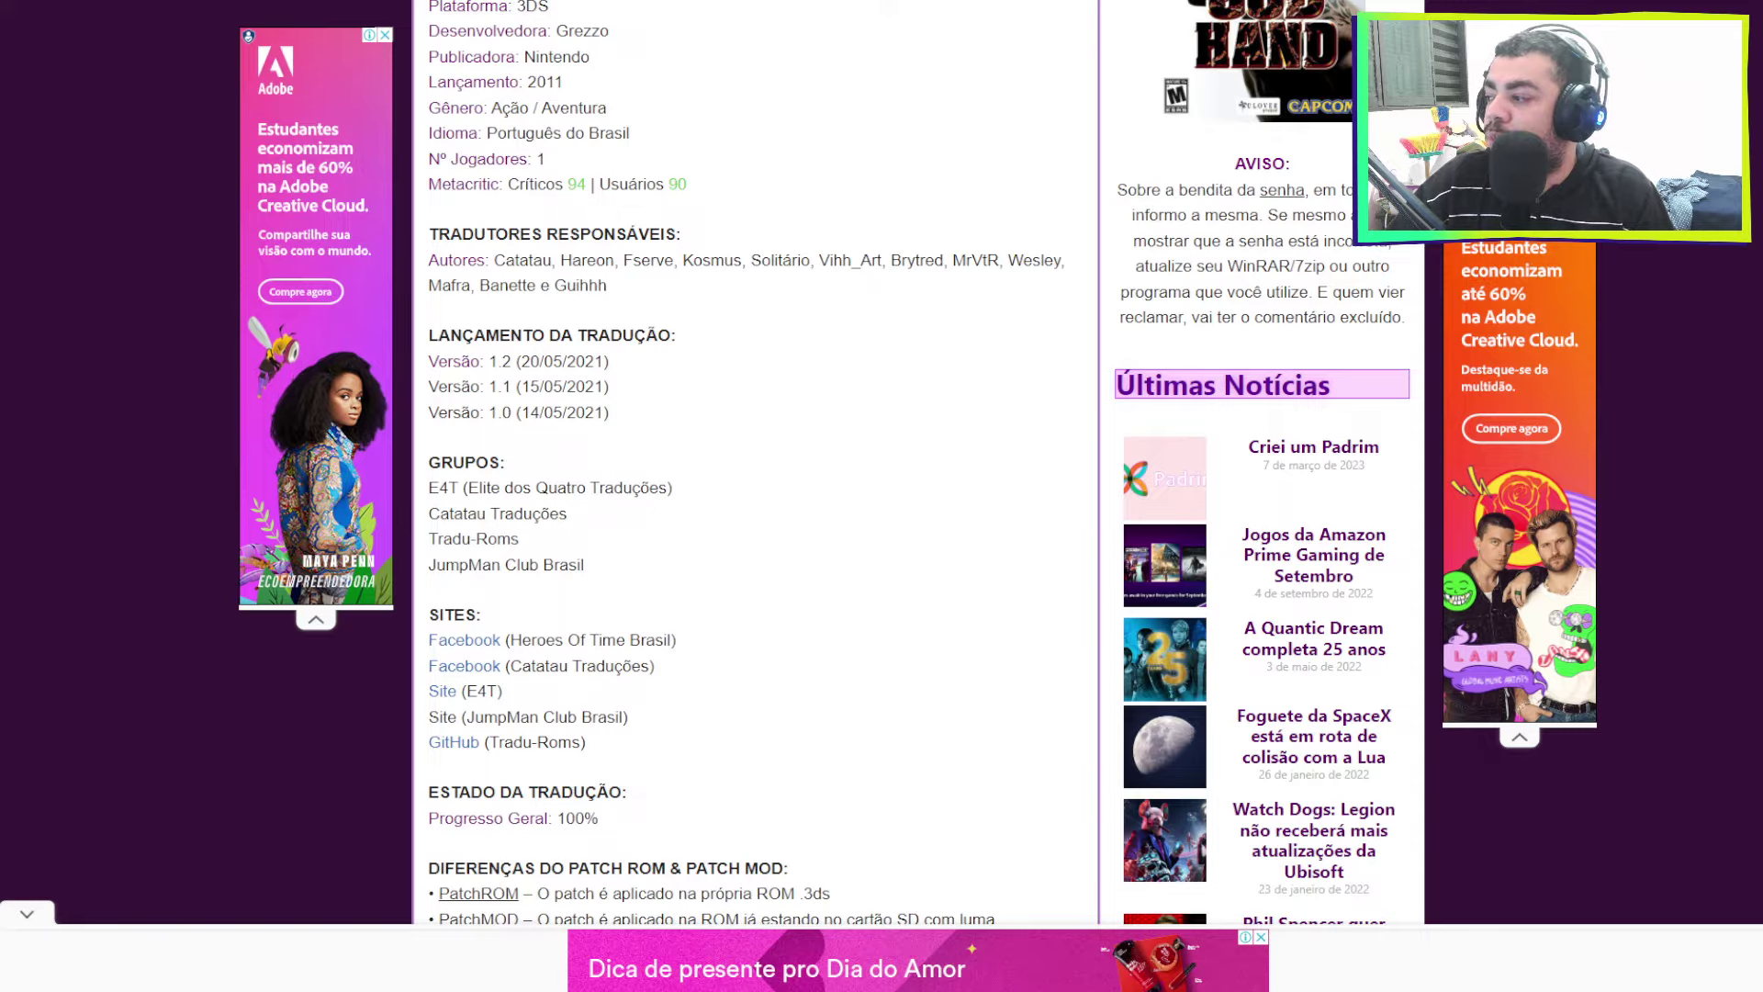
{"action": "scroll", "coordinate": [918, 460], "scroll_direction": "down", "scroll_amount": 3}
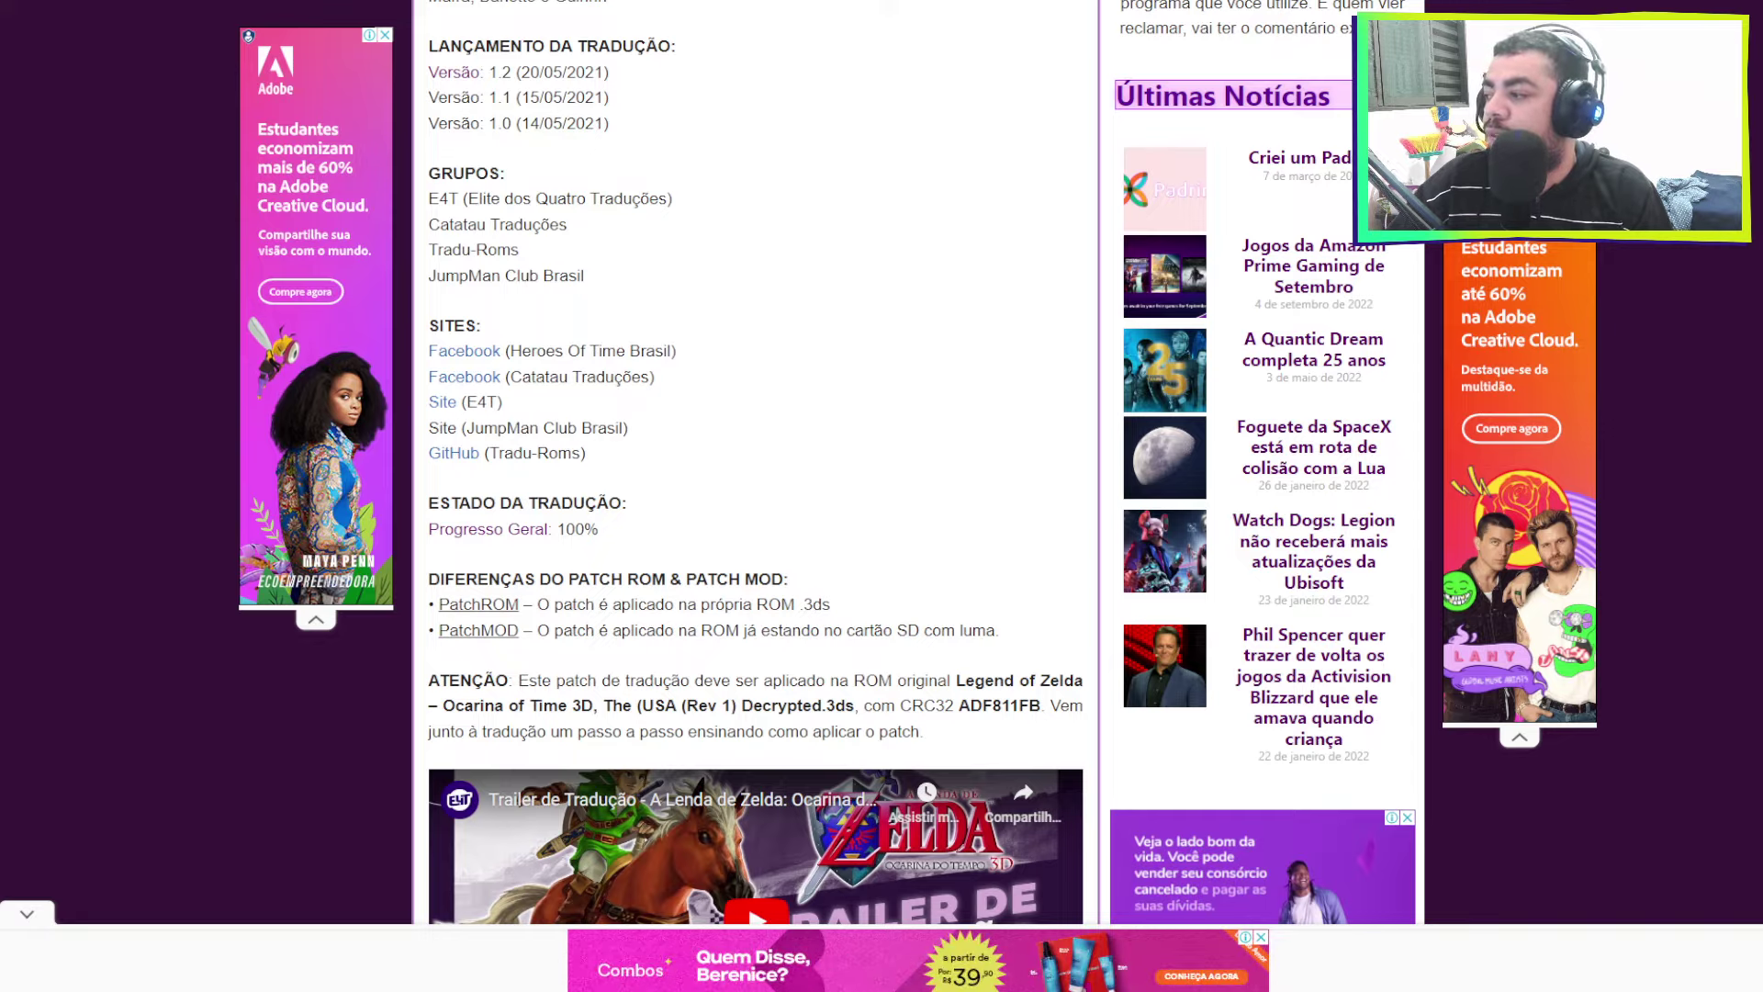
{"action": "scroll", "coordinate": [921, 462], "scroll_direction": "down", "scroll_amount": 2}
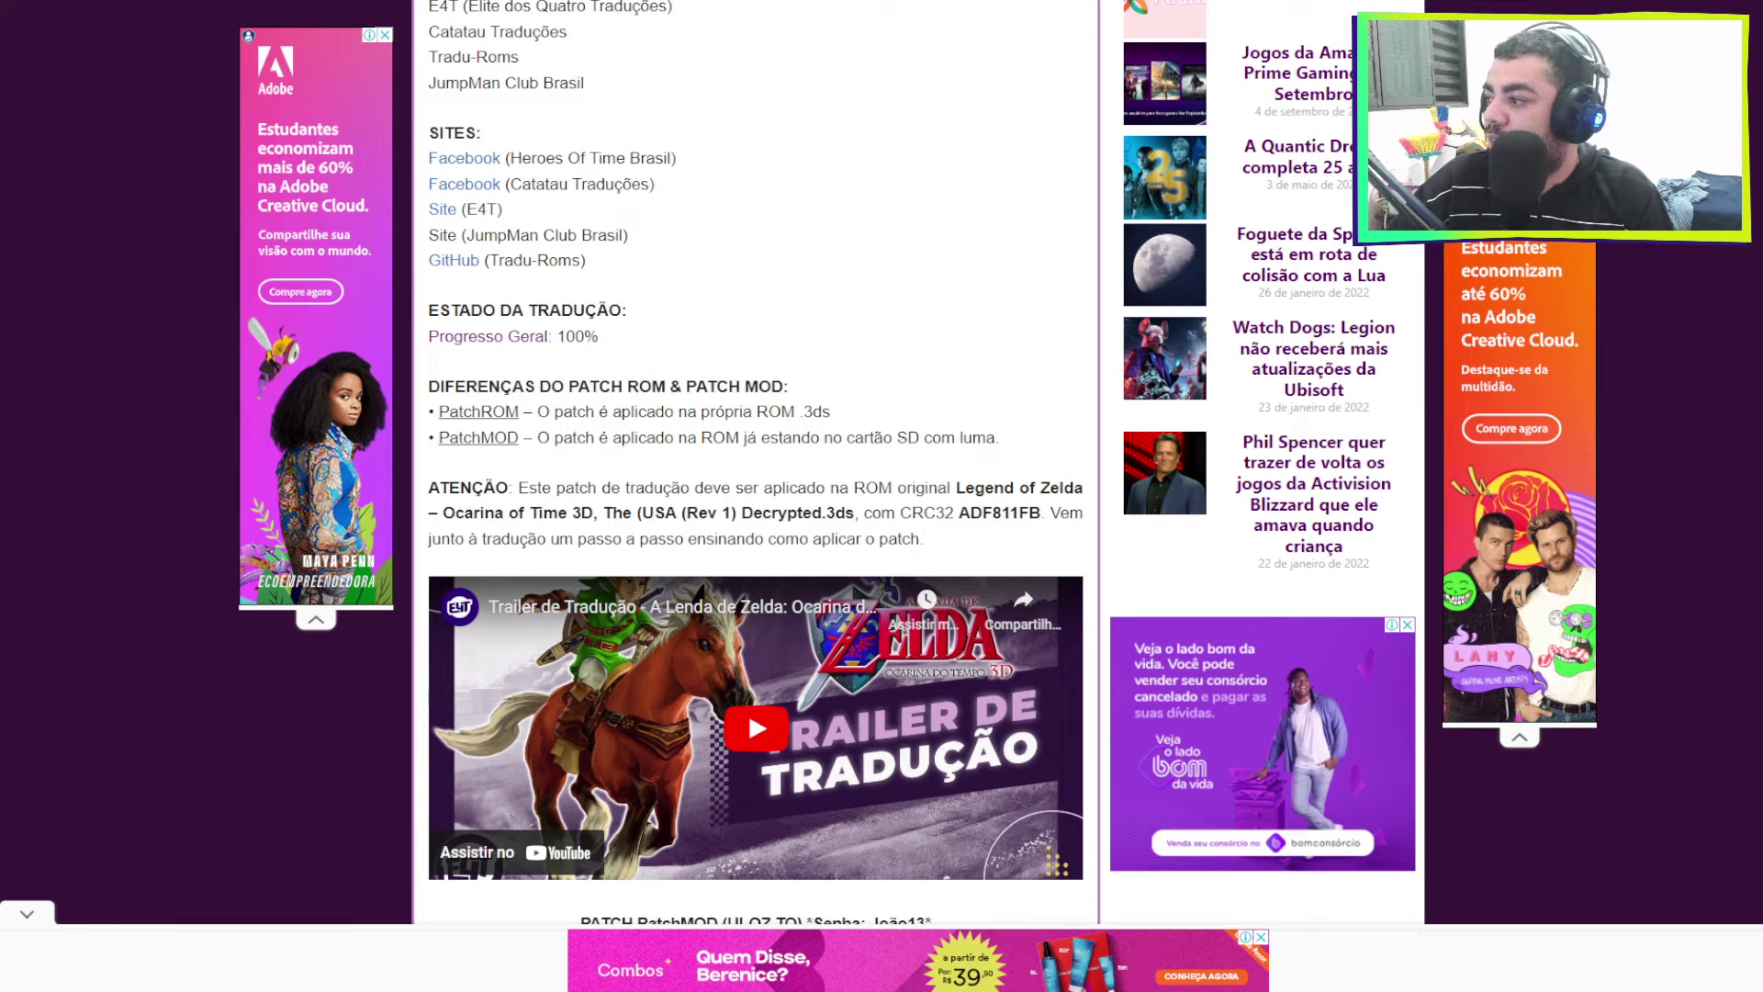
{"action": "scroll", "coordinate": [921, 463], "scroll_direction": "down", "scroll_amount": 1}
{"action": "scroll", "coordinate": [921, 463], "scroll_direction": "down", "scroll_amount": 4}
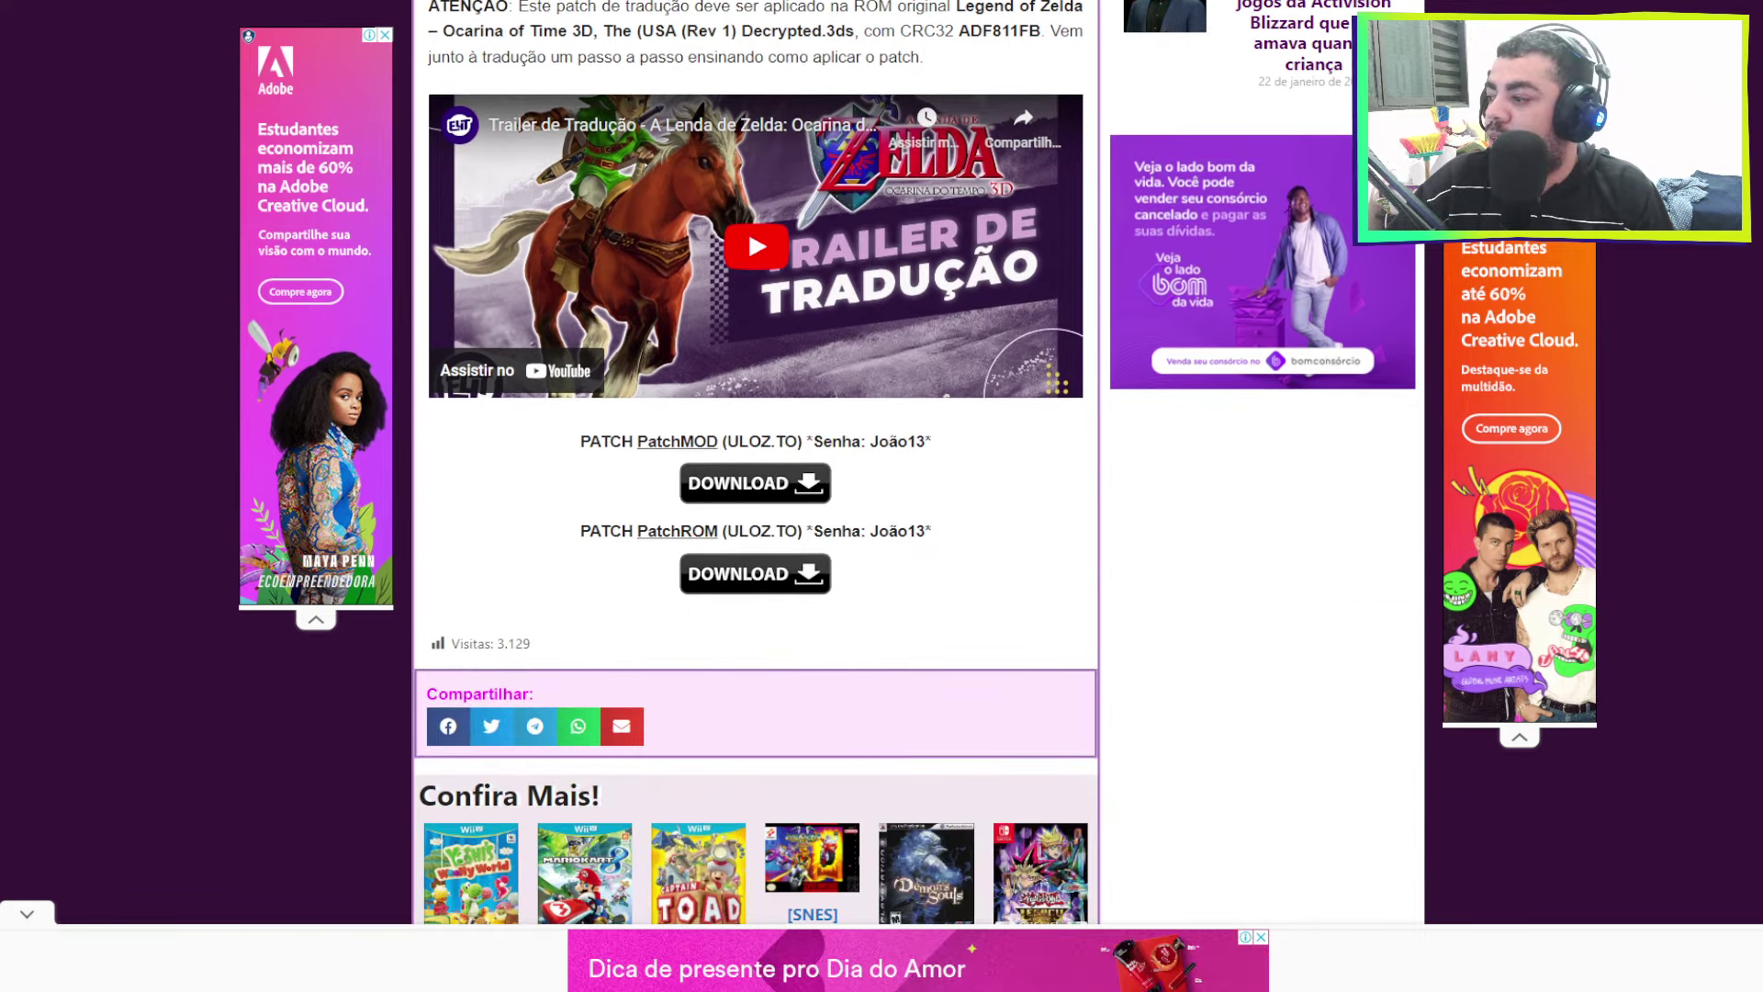
{"action": "scroll", "coordinate": [921, 463], "scroll_direction": "down", "scroll_amount": 2}
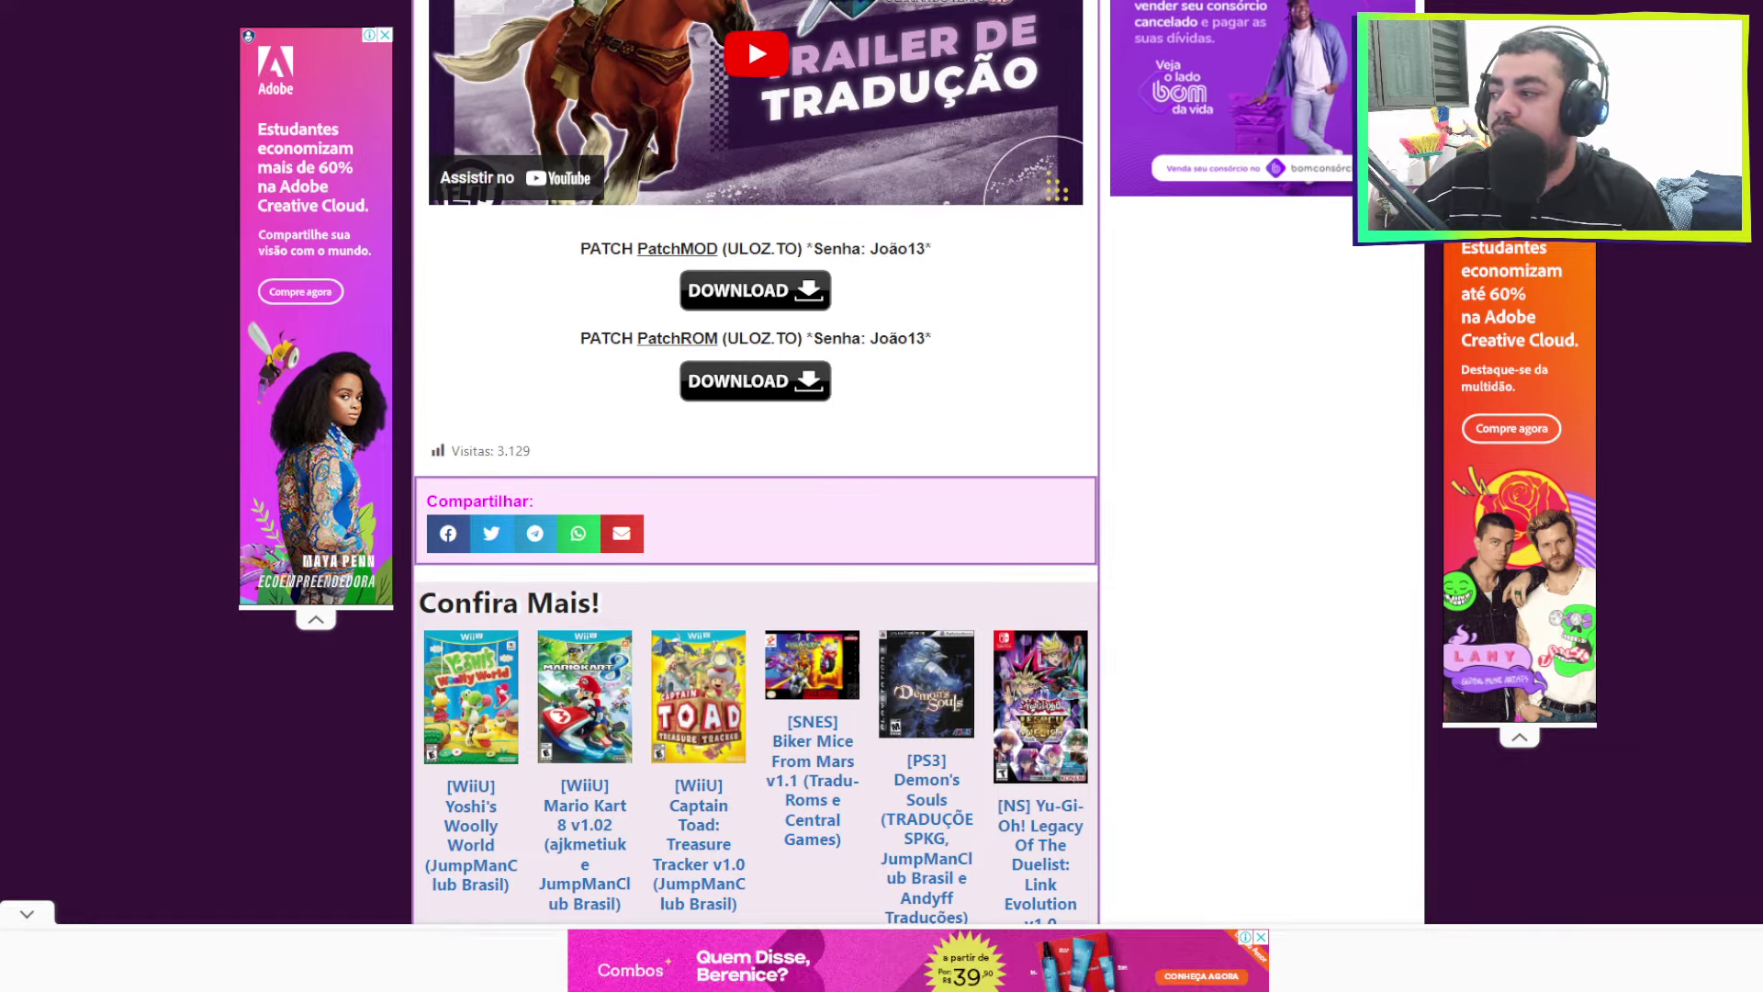
{"action": "left_click", "coordinate": [753, 294]}
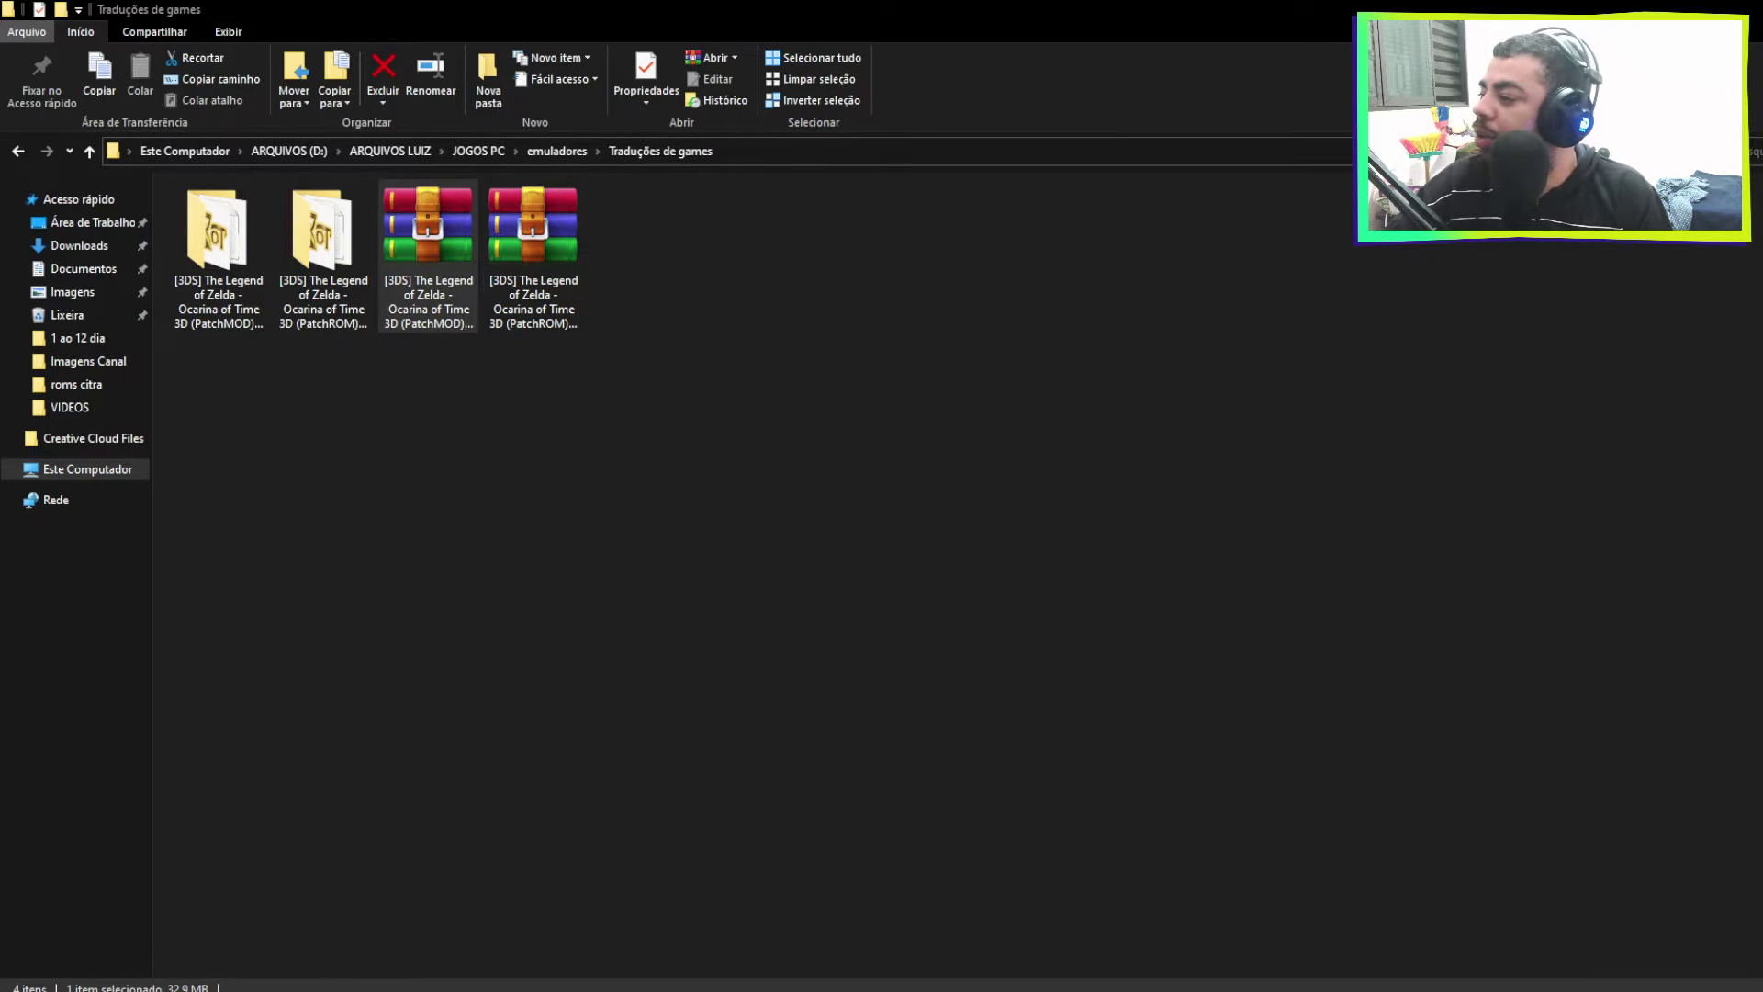
{"action": "left_click", "coordinate": [453, 239]}
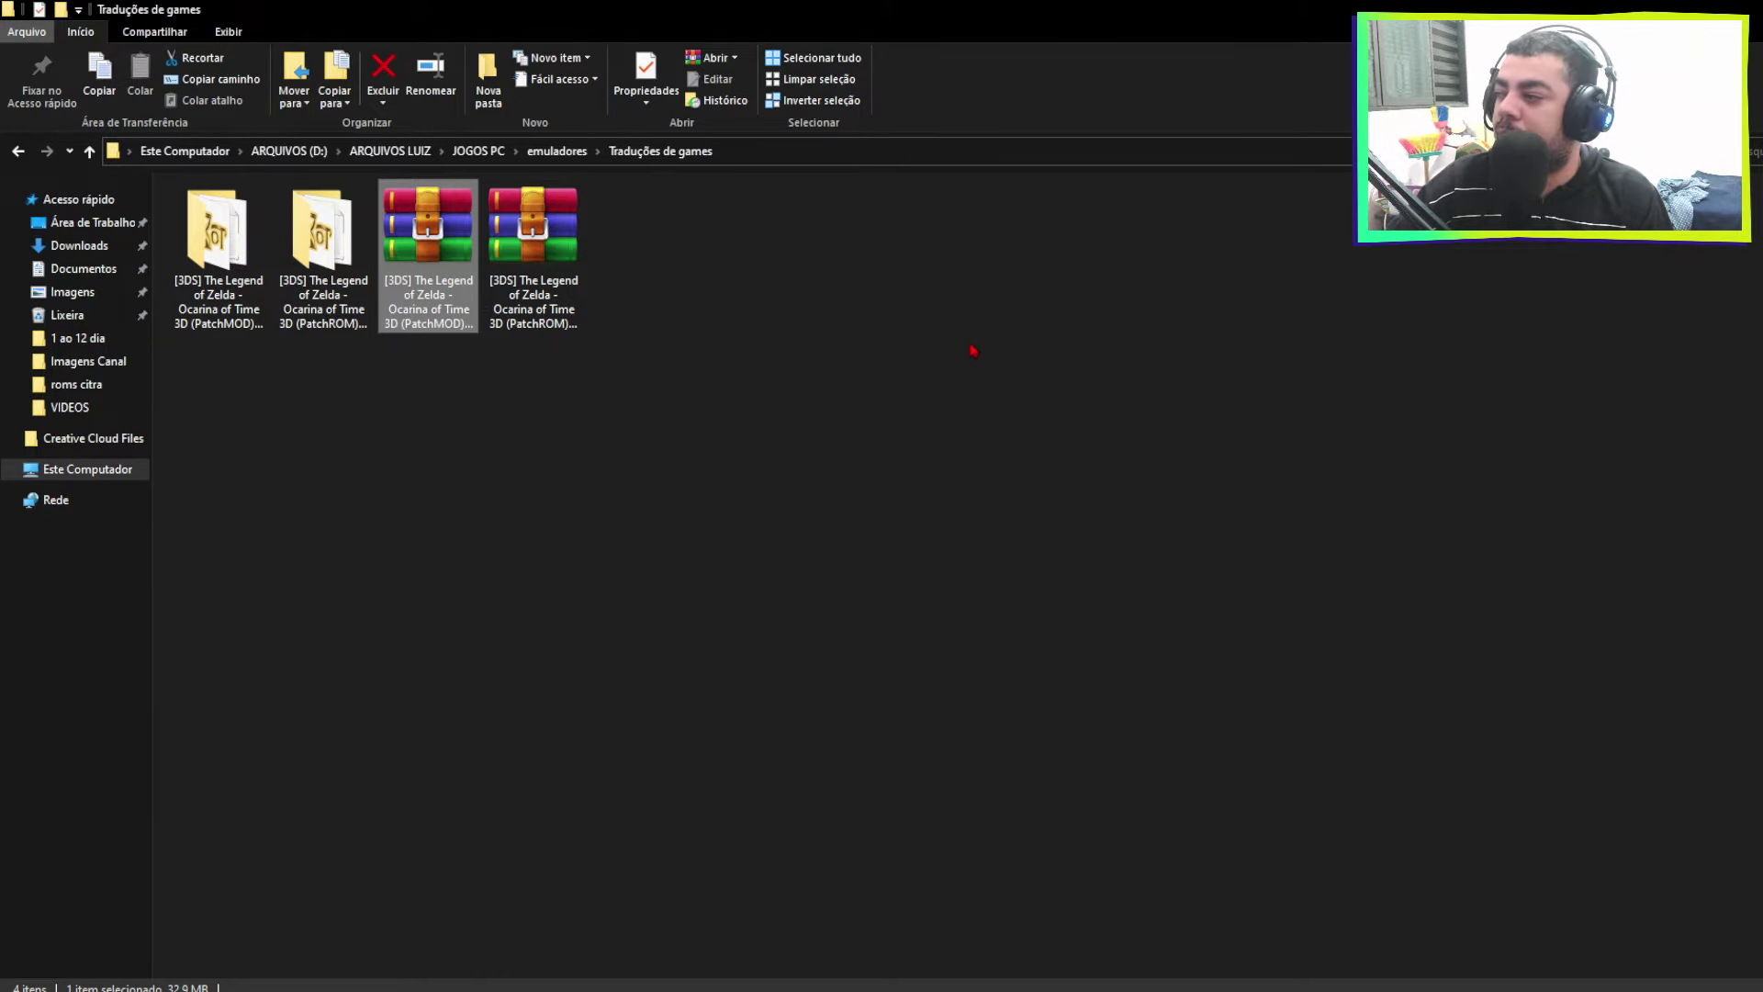
{"action": "left_click", "coordinate": [492, 276]}
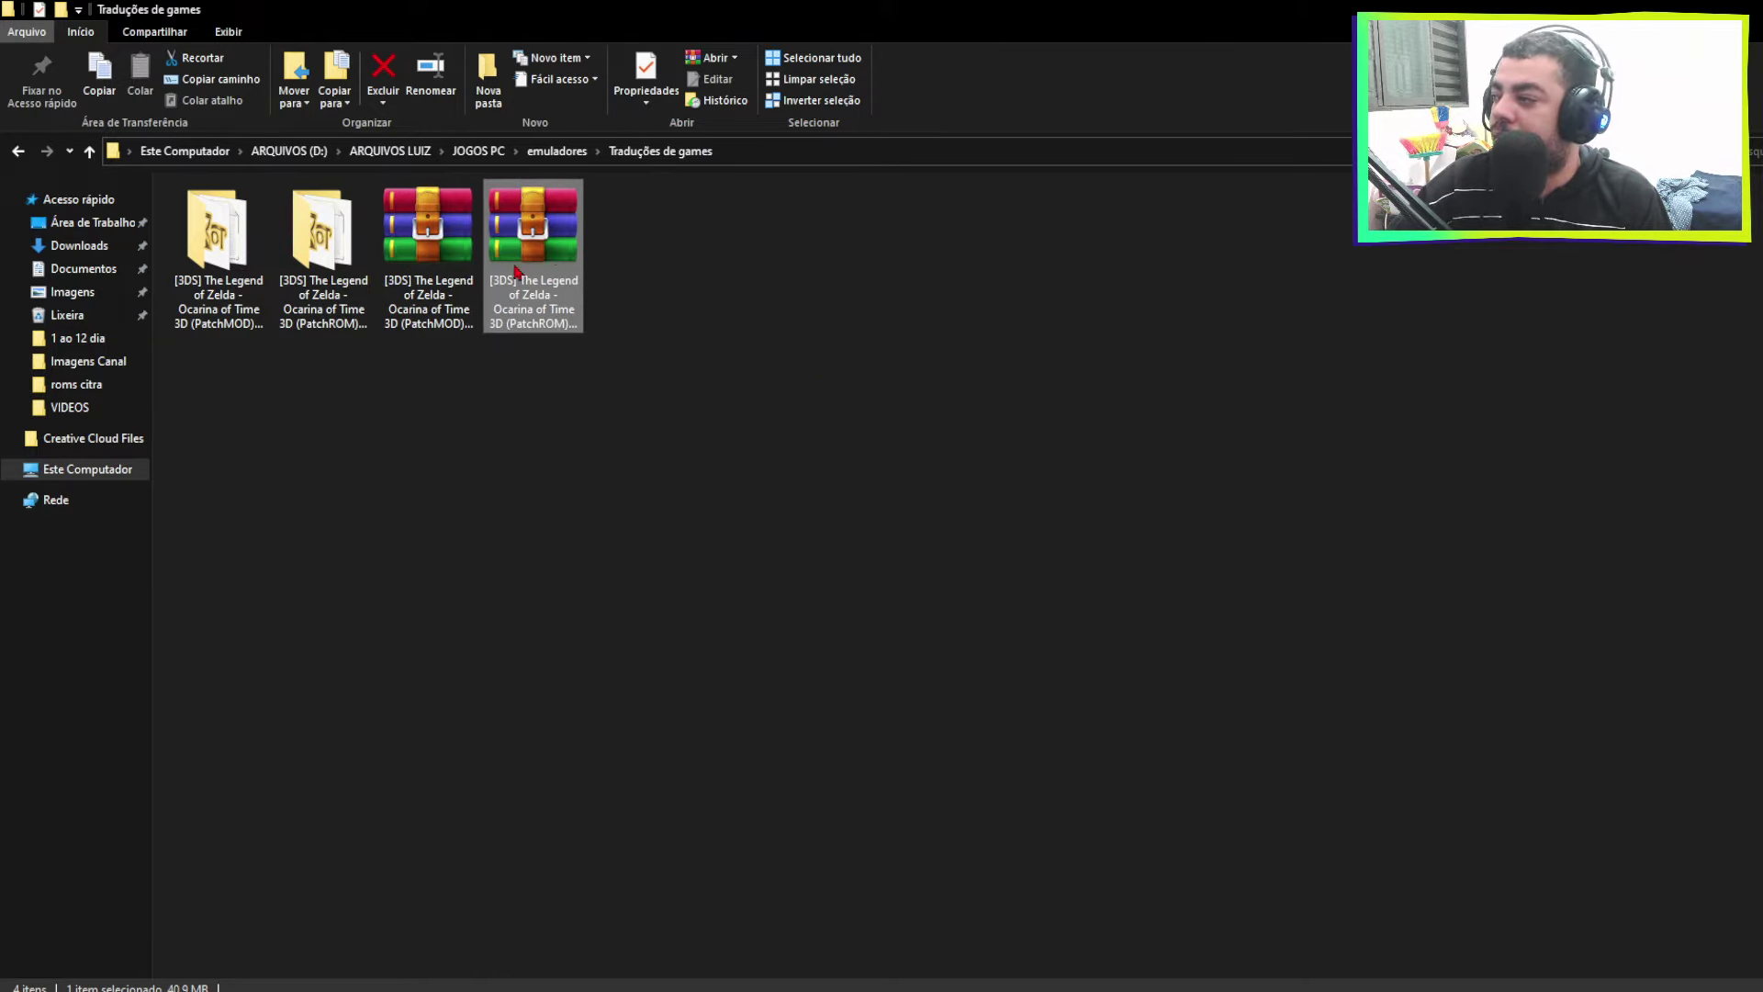
{"action": "left_click", "coordinate": [437, 262]}
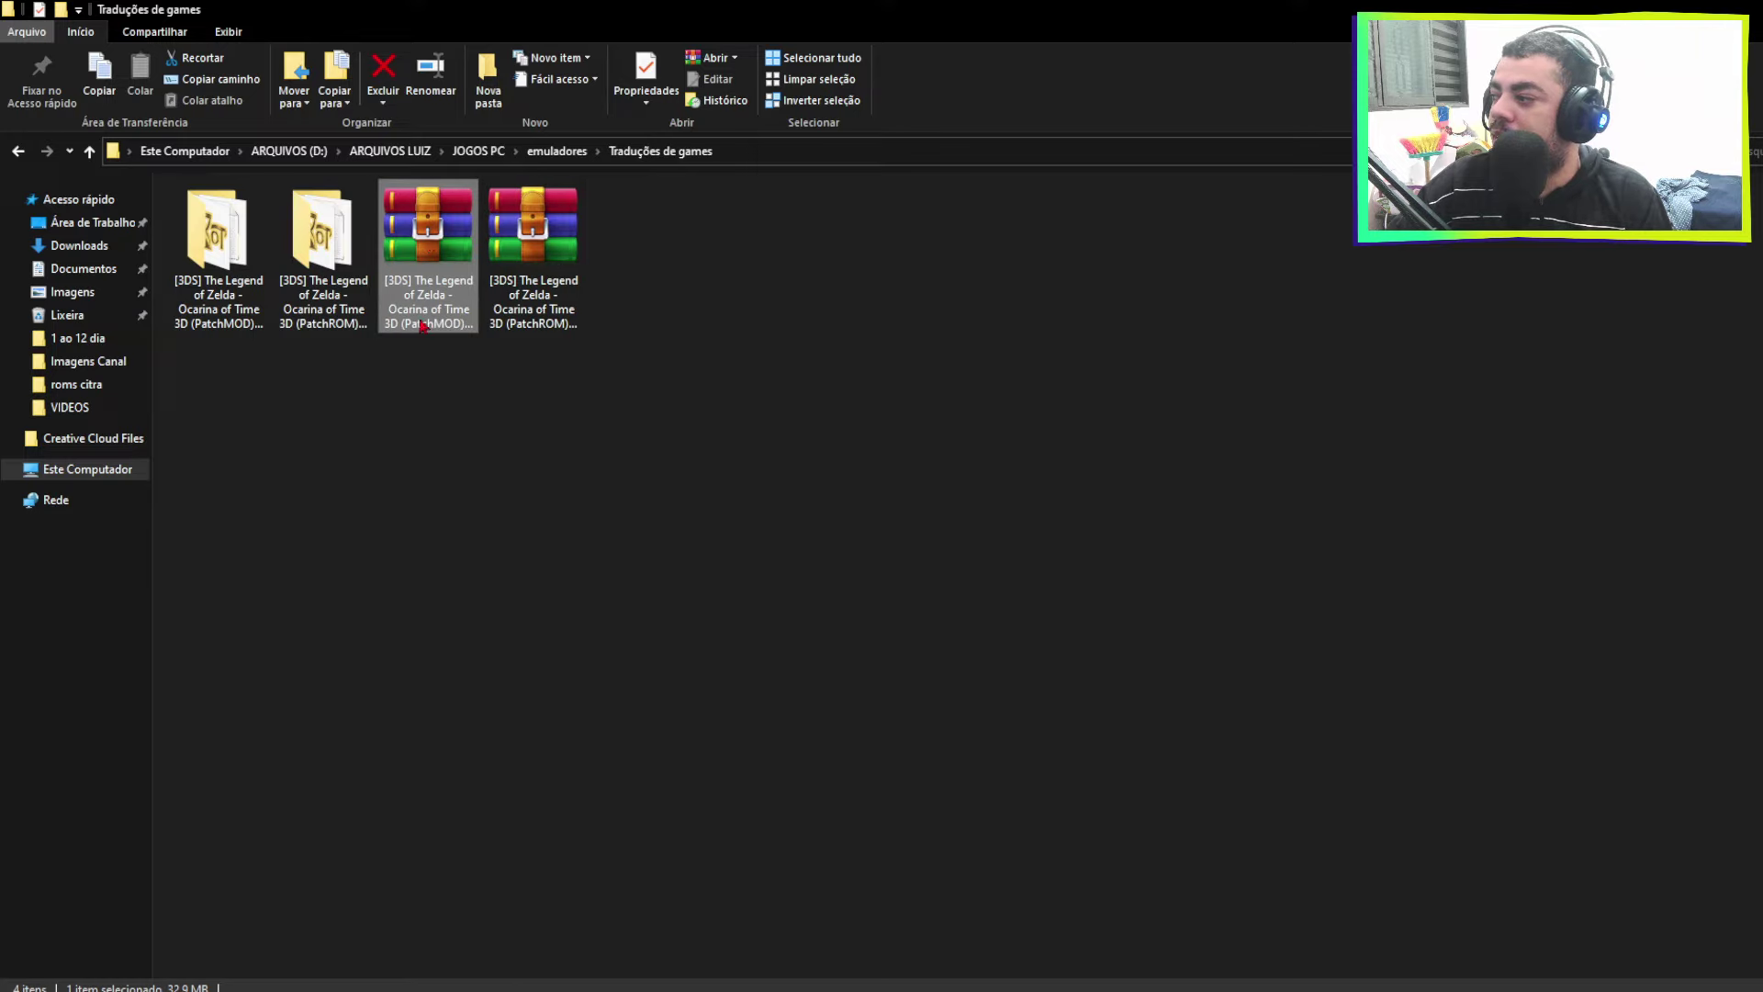
{"action": "left_click", "coordinate": [347, 459]}
{"action": "left_click", "coordinate": [428, 248]}
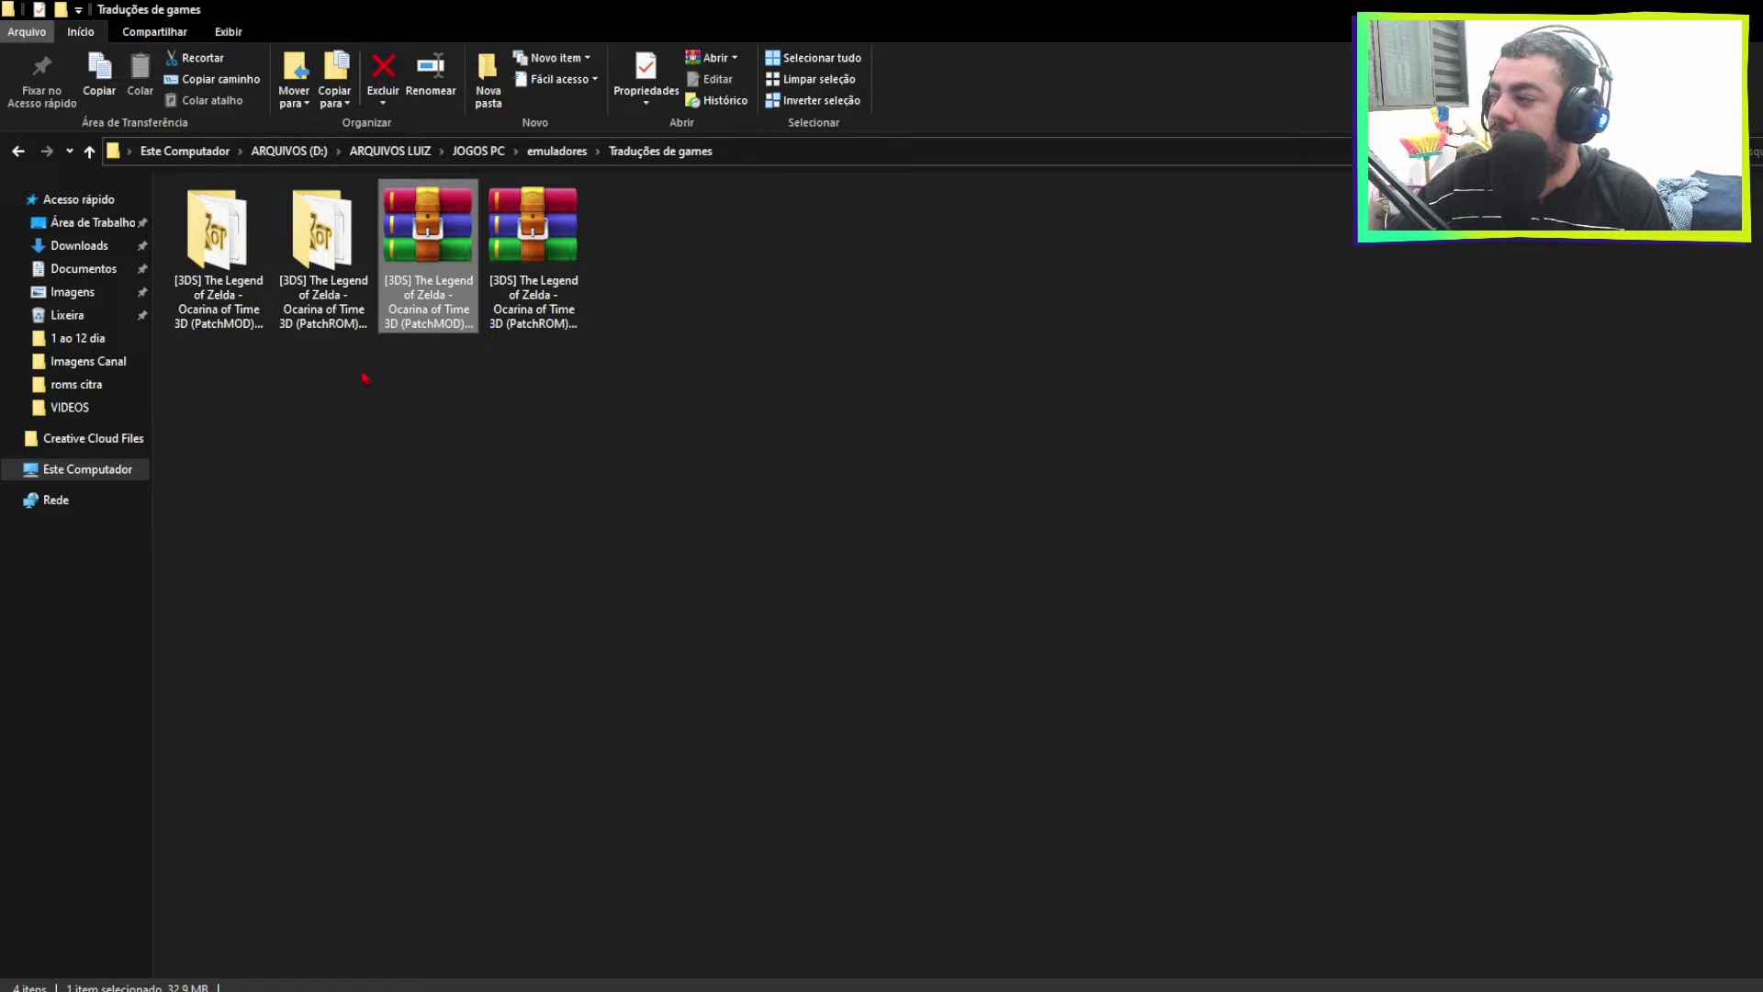
{"action": "left_click", "coordinate": [472, 338]}
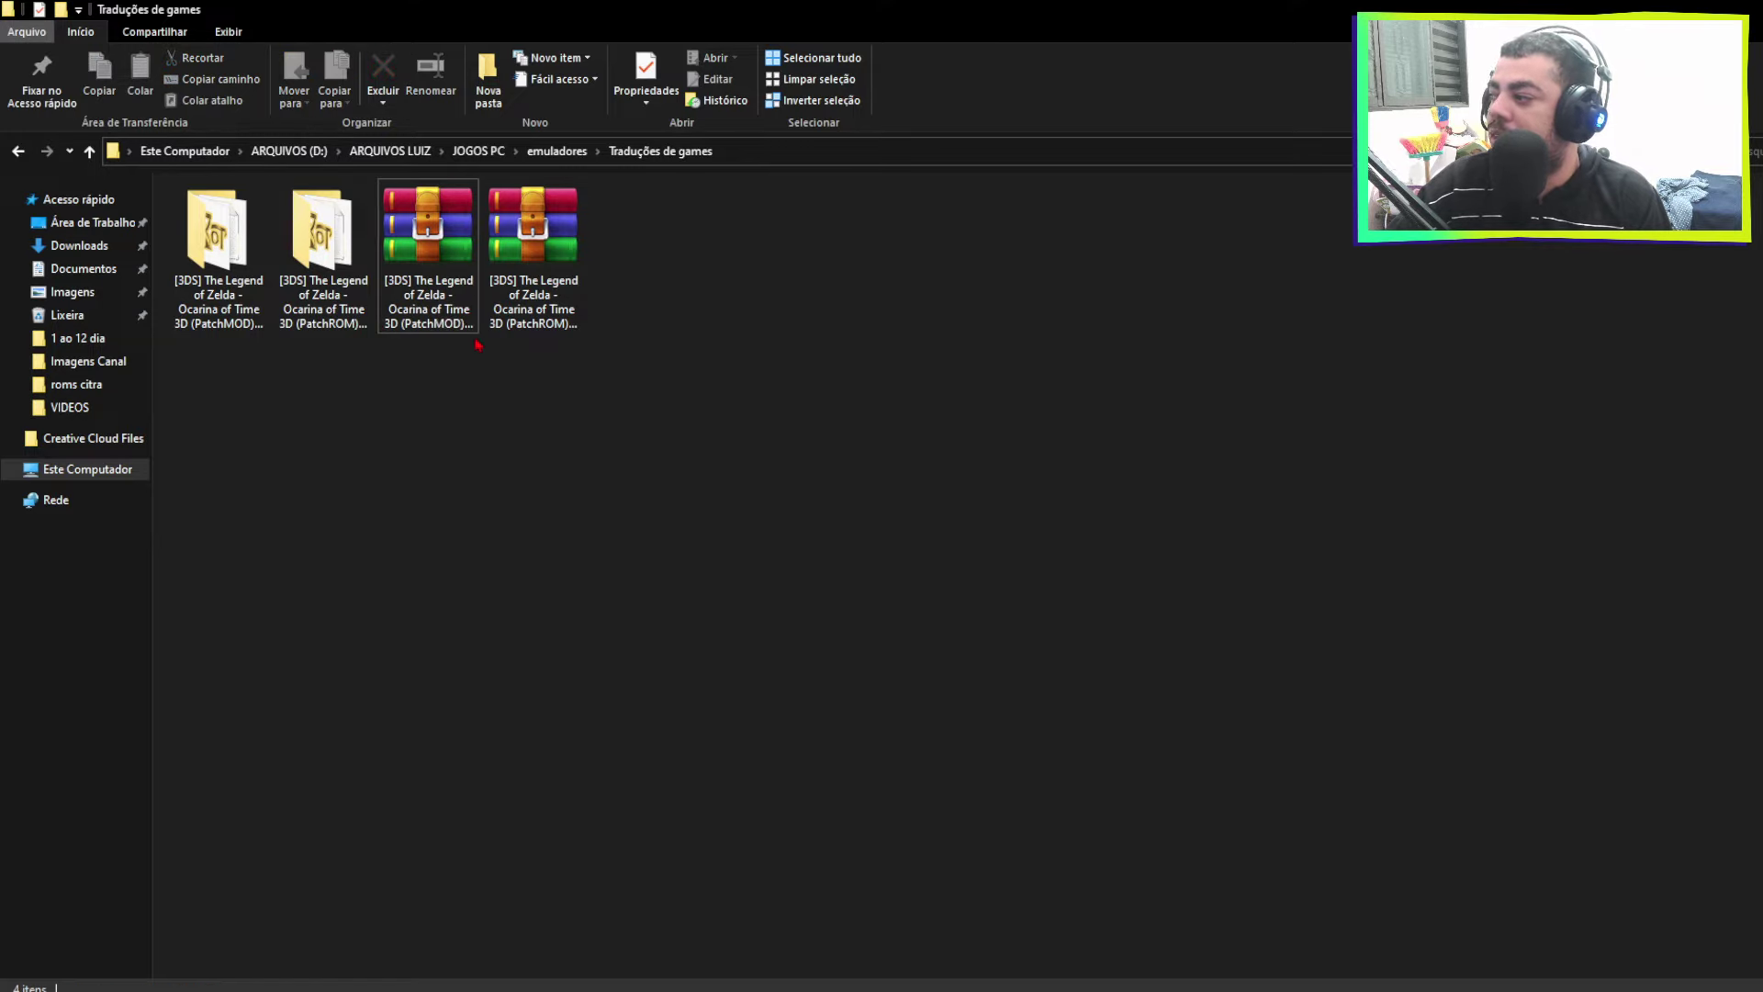
Open the extracted Ocarina of Time 3D PatchMOD folder and examine its contents, including the PRESENTES subfolder.
{"action": "left_click", "coordinate": [221, 240]}
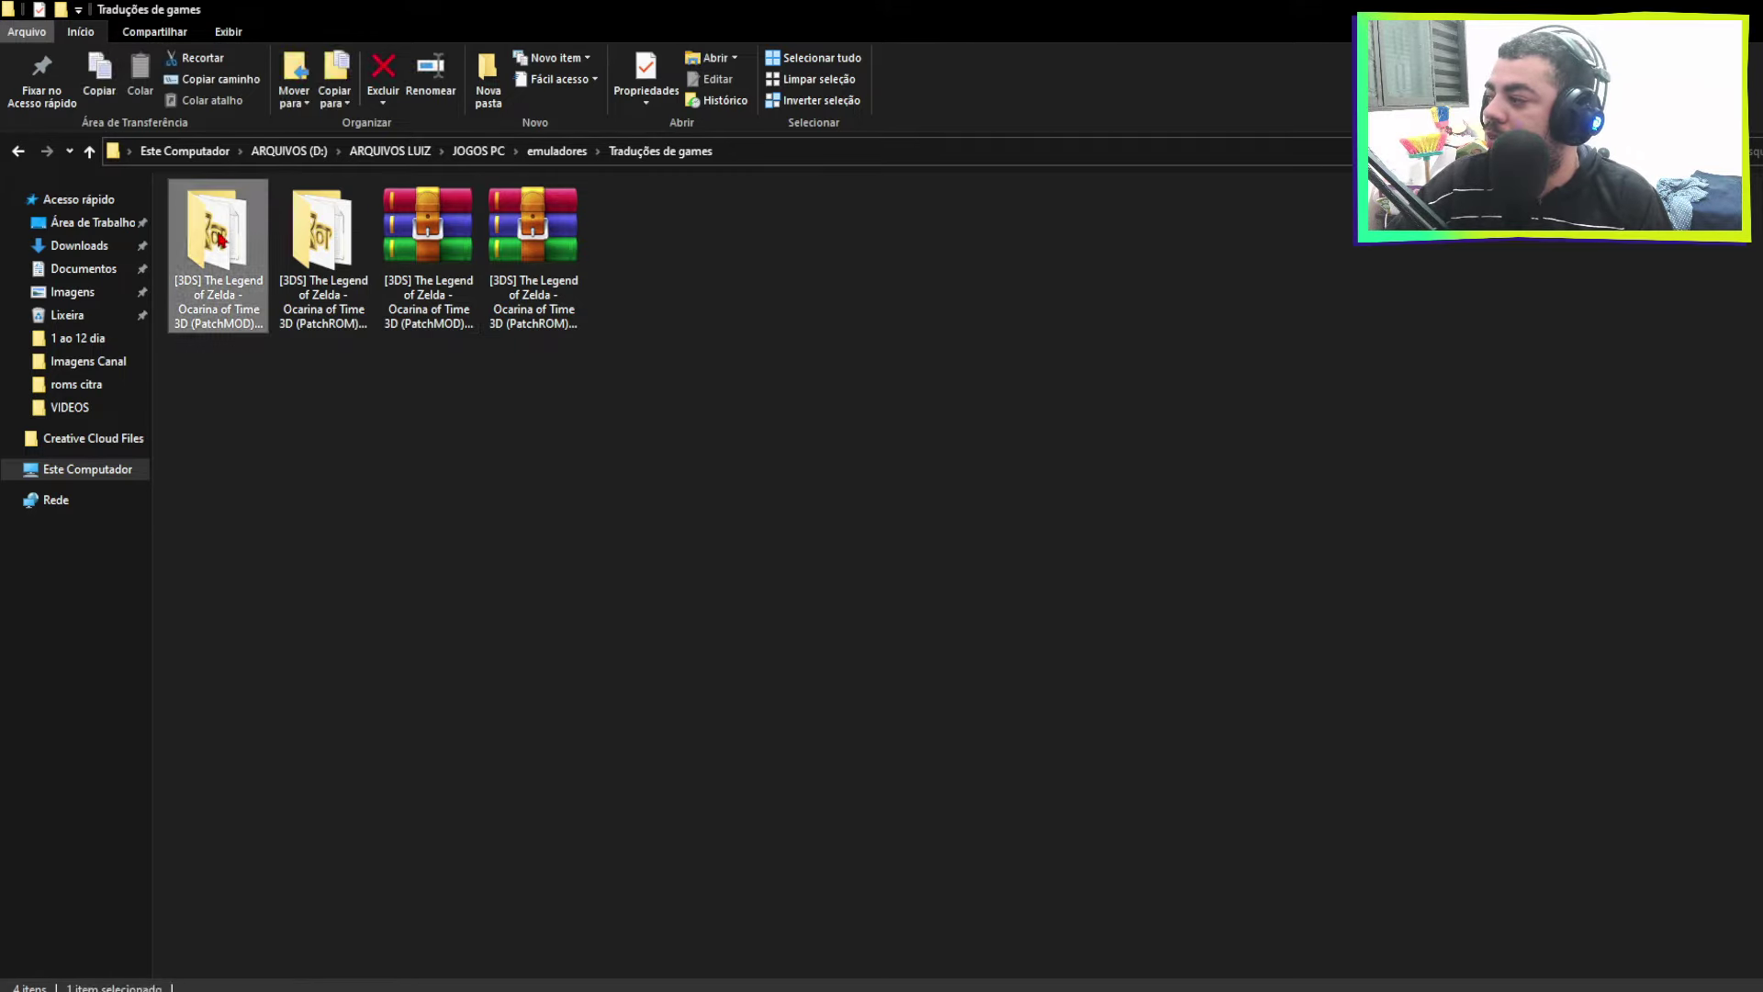
{"action": "double_click", "coordinate": [231, 250]}
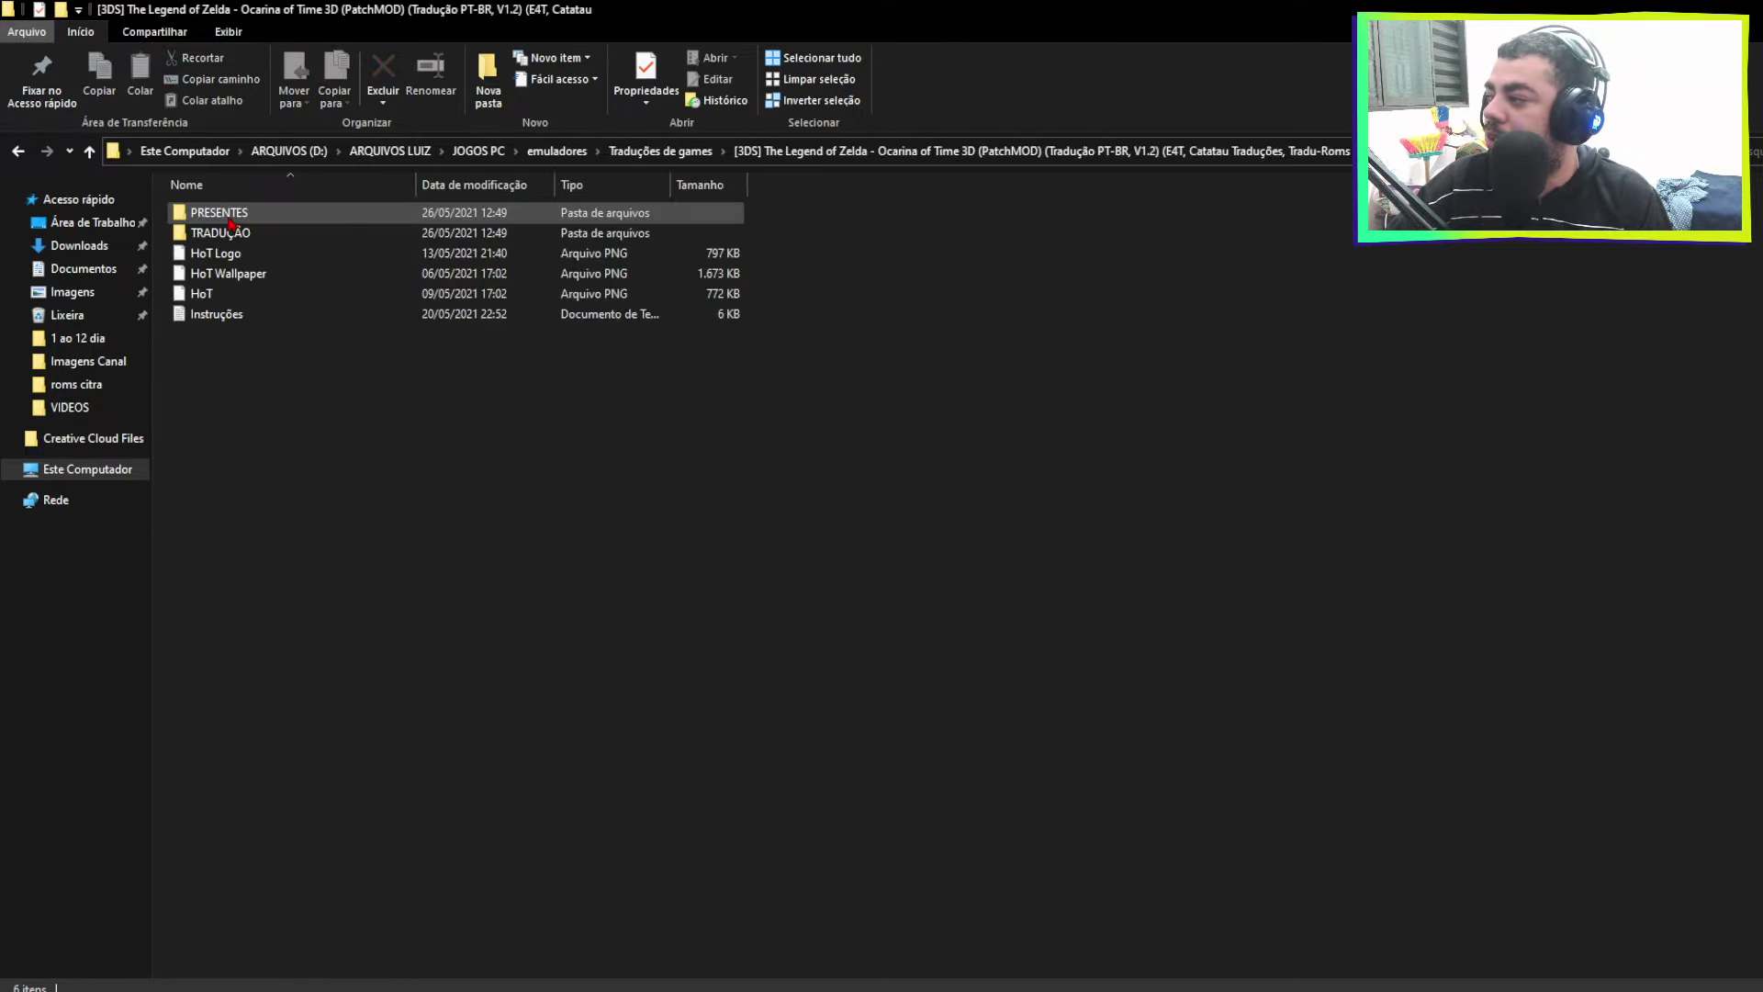
{"action": "double_click", "coordinate": [204, 215]}
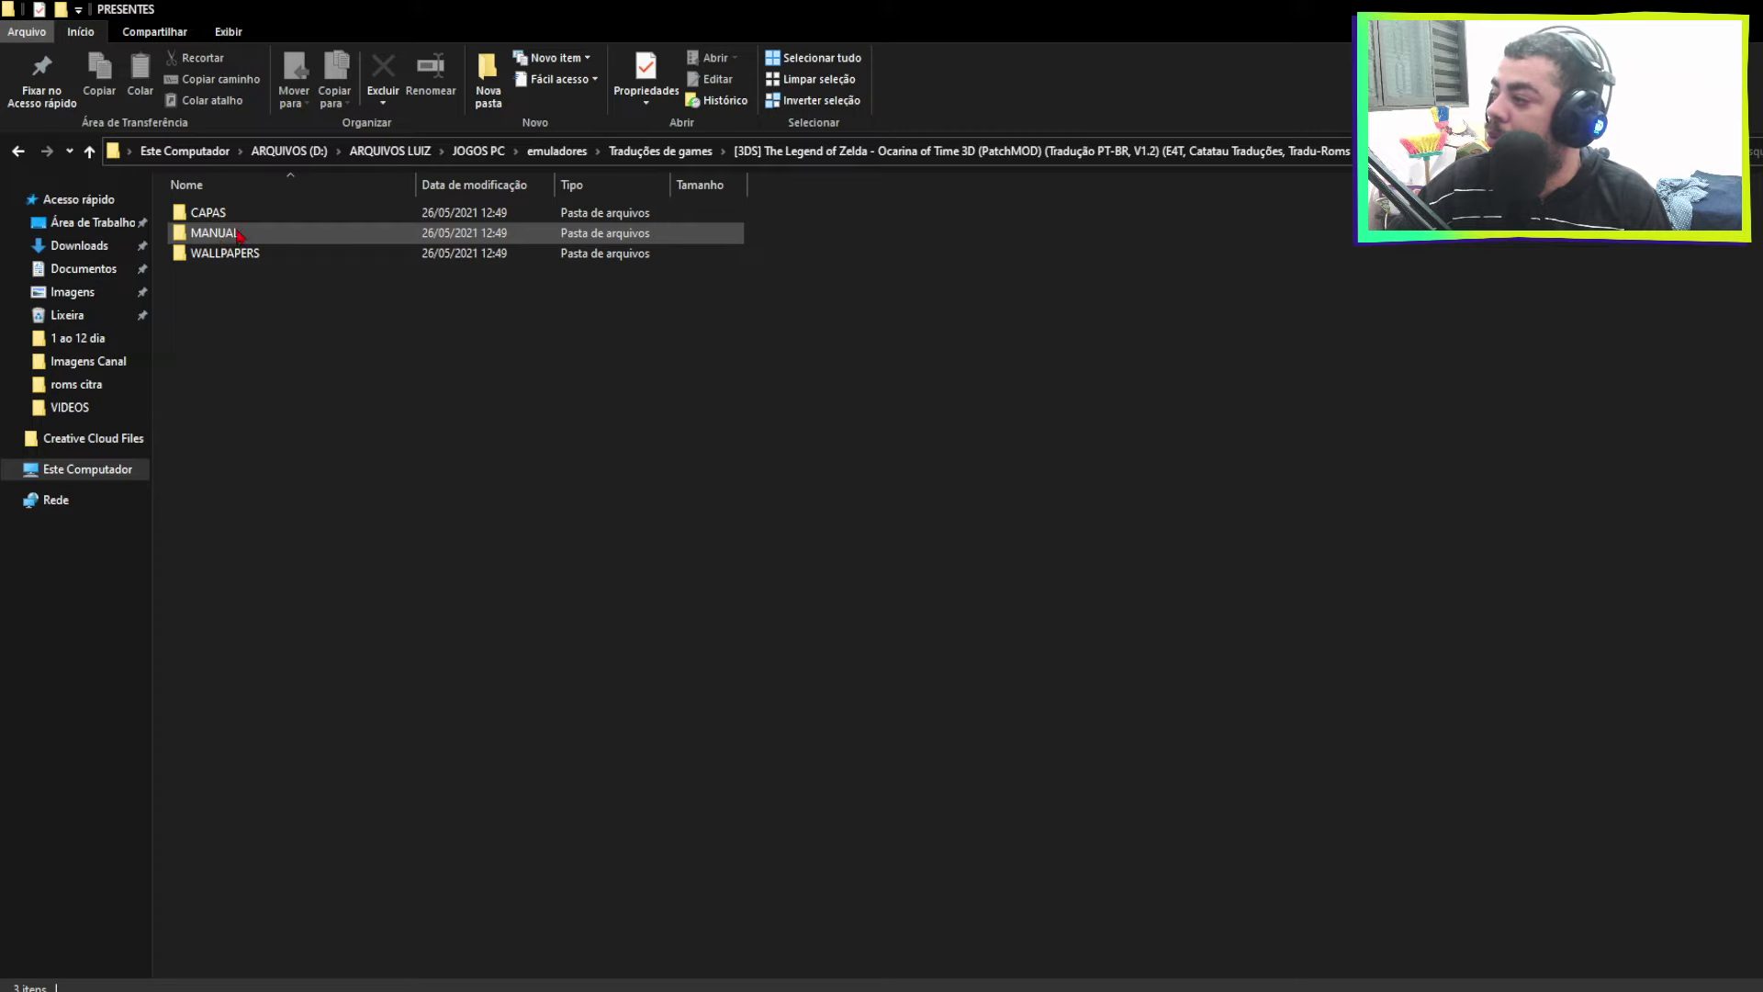
{"action": "key", "text": "alt+Left"}
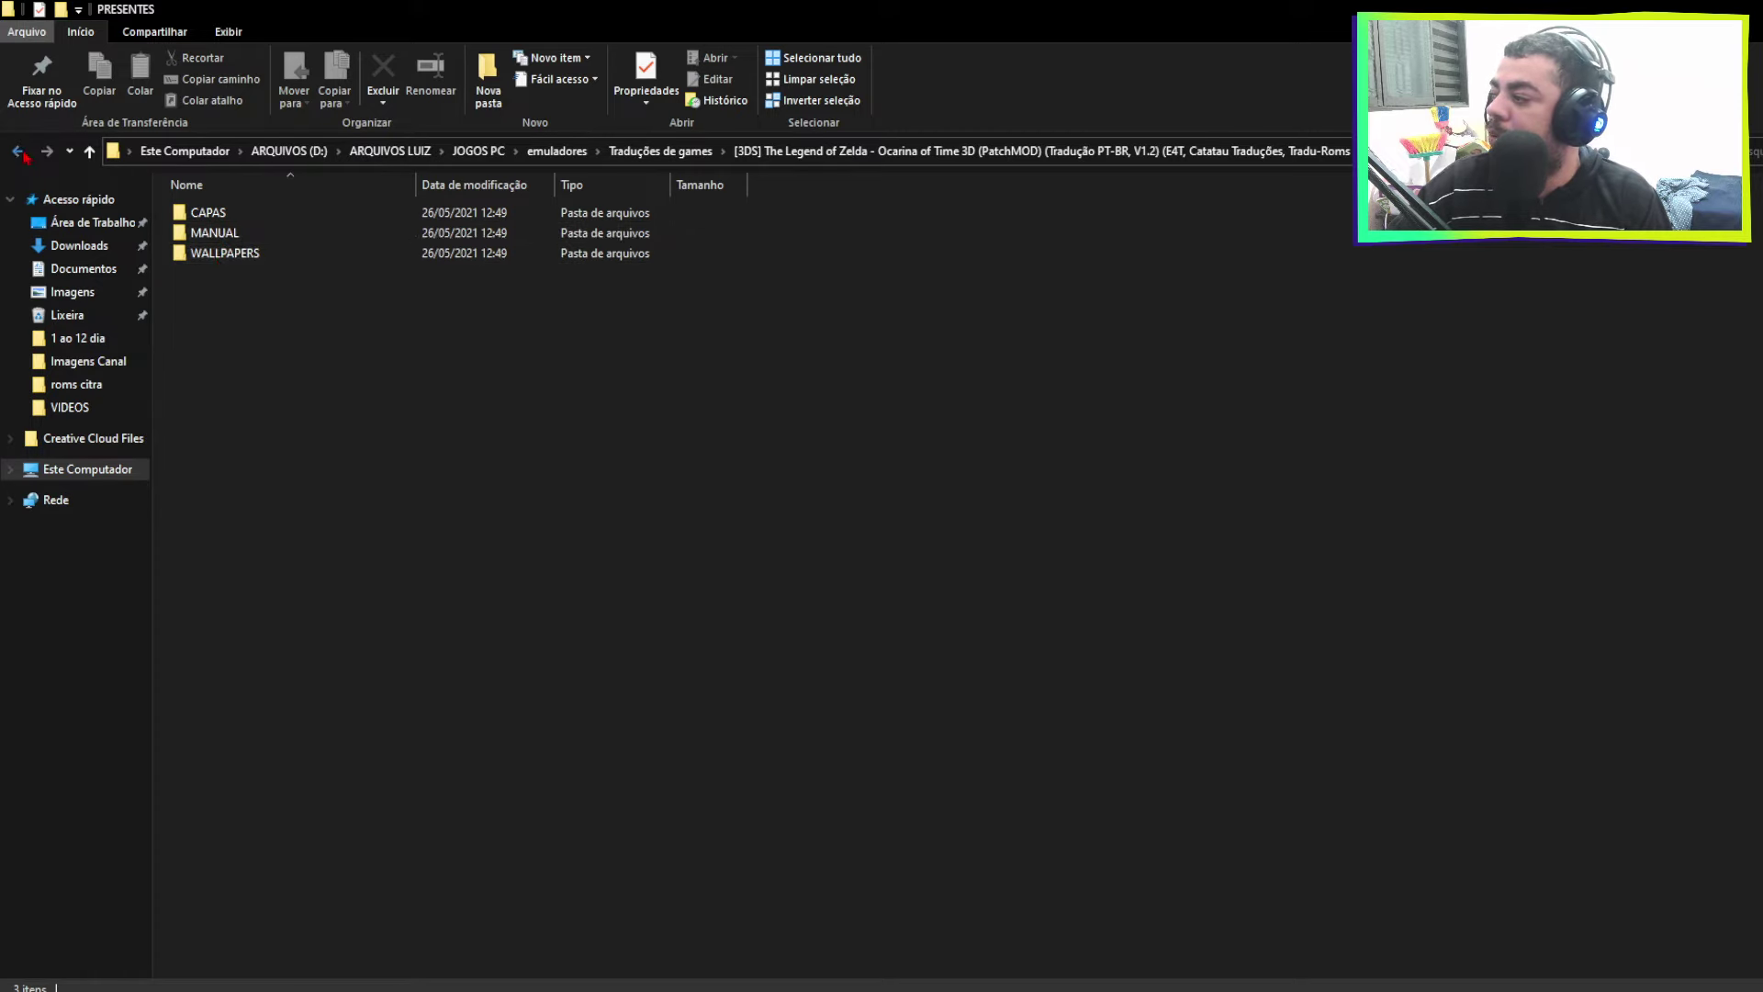
{"action": "left_click_drag", "start_coordinate": [222, 378], "coordinate": [208, 319]}
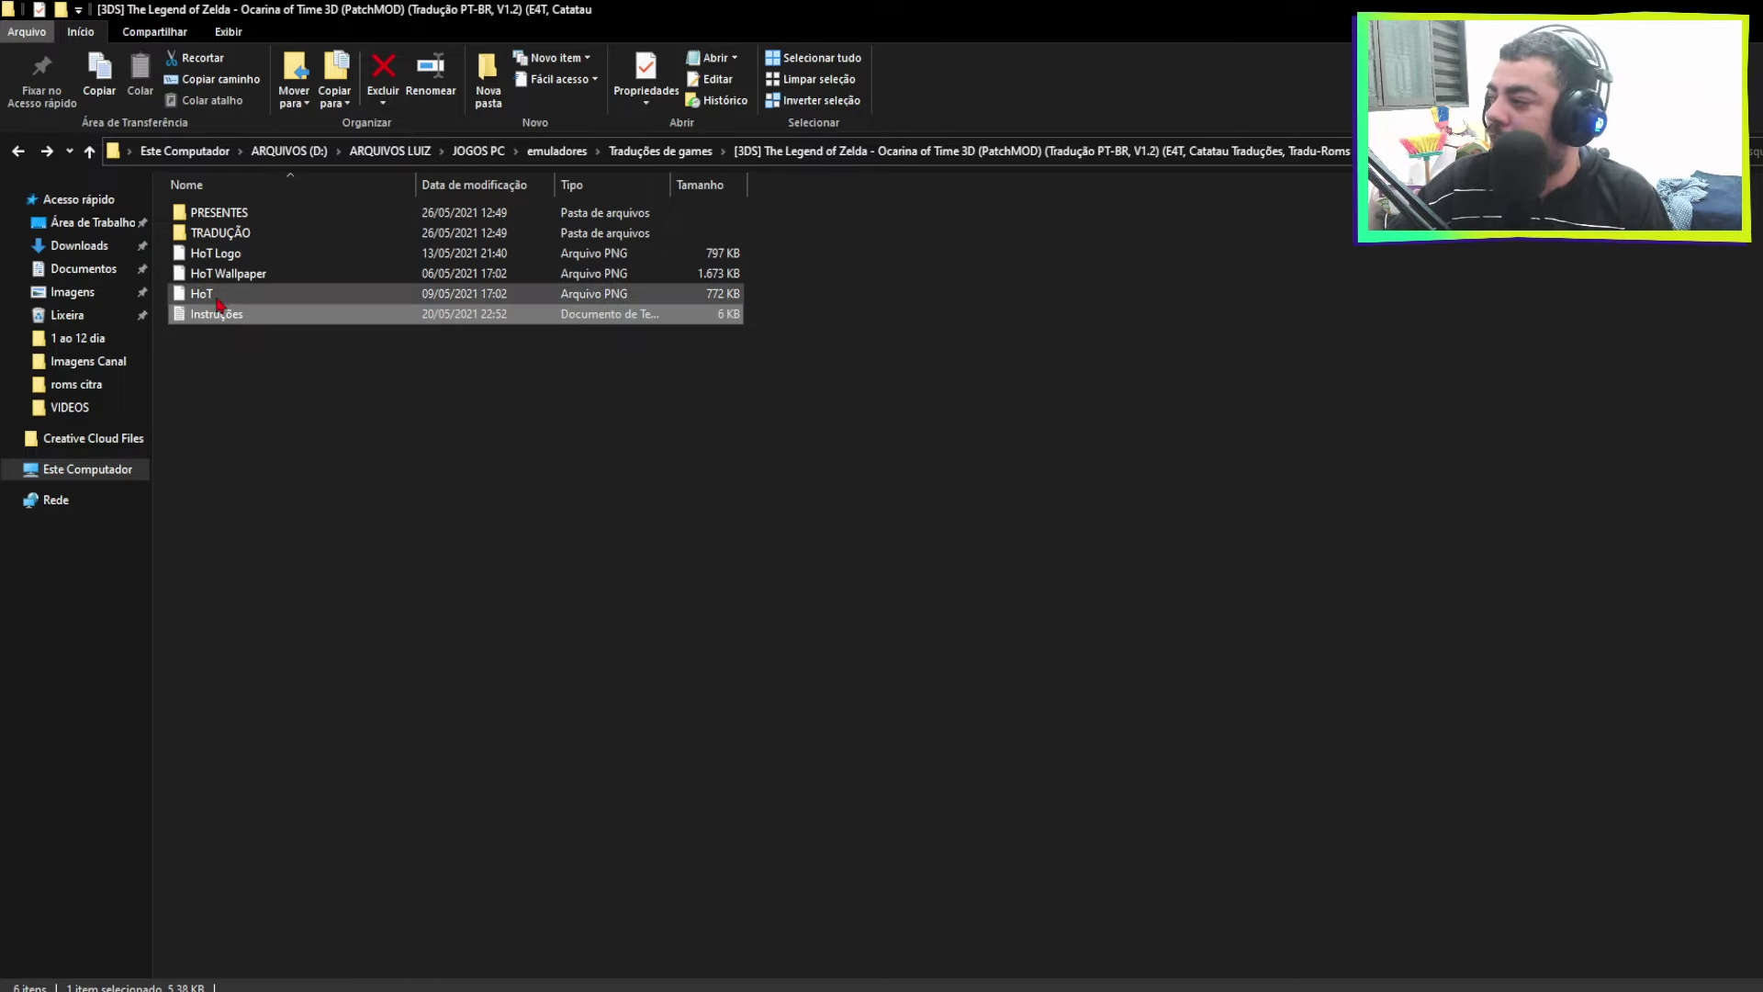
{"action": "left_click", "coordinate": [236, 374]}
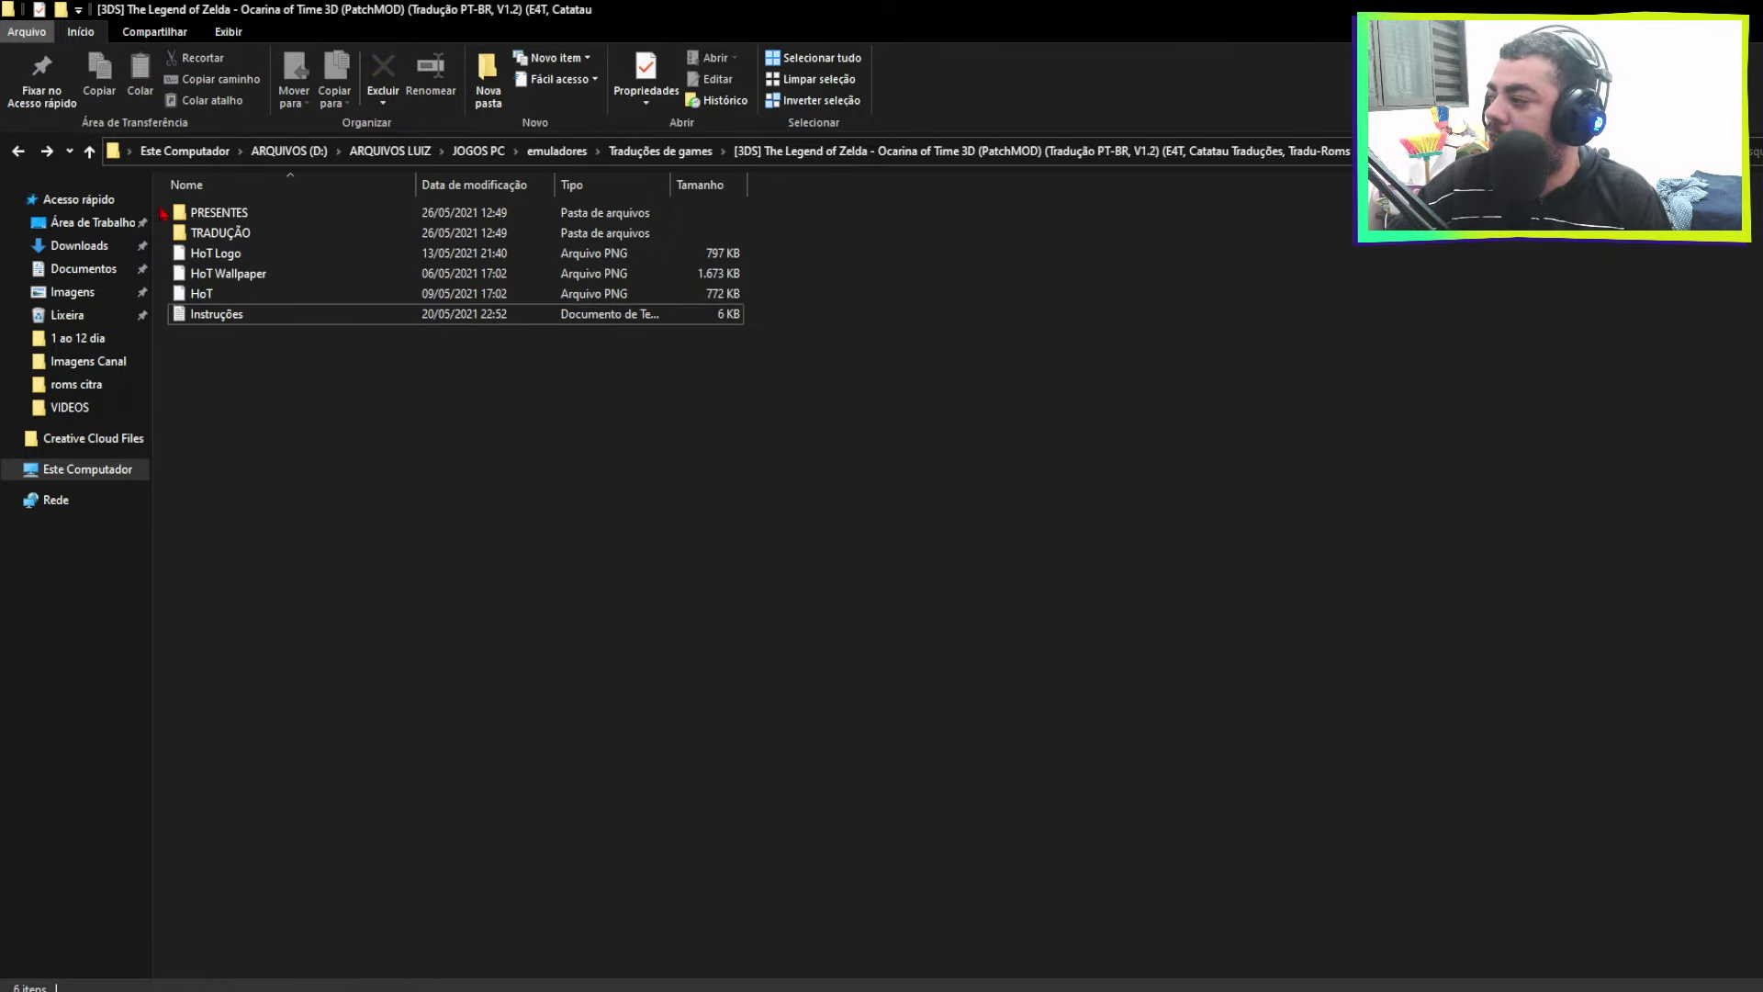
{"action": "double_click", "coordinate": [179, 229]}
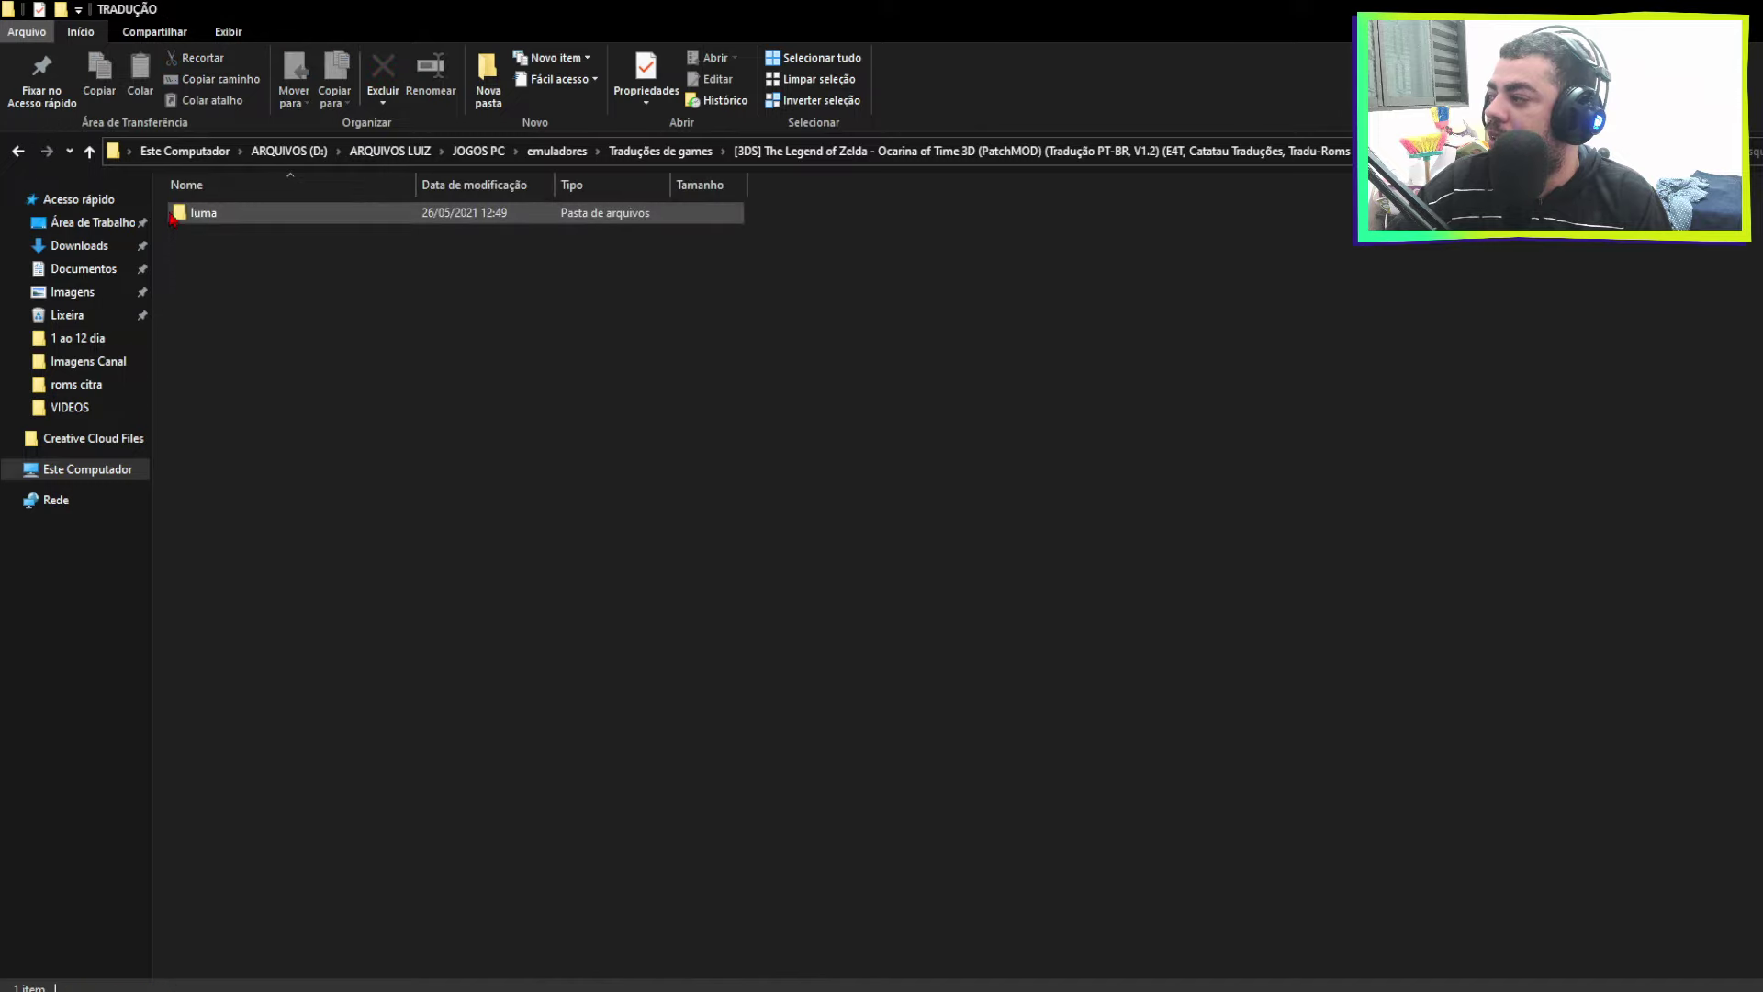
{"action": "double_click", "coordinate": [175, 215]}
{"action": "double_click", "coordinate": [179, 214]}
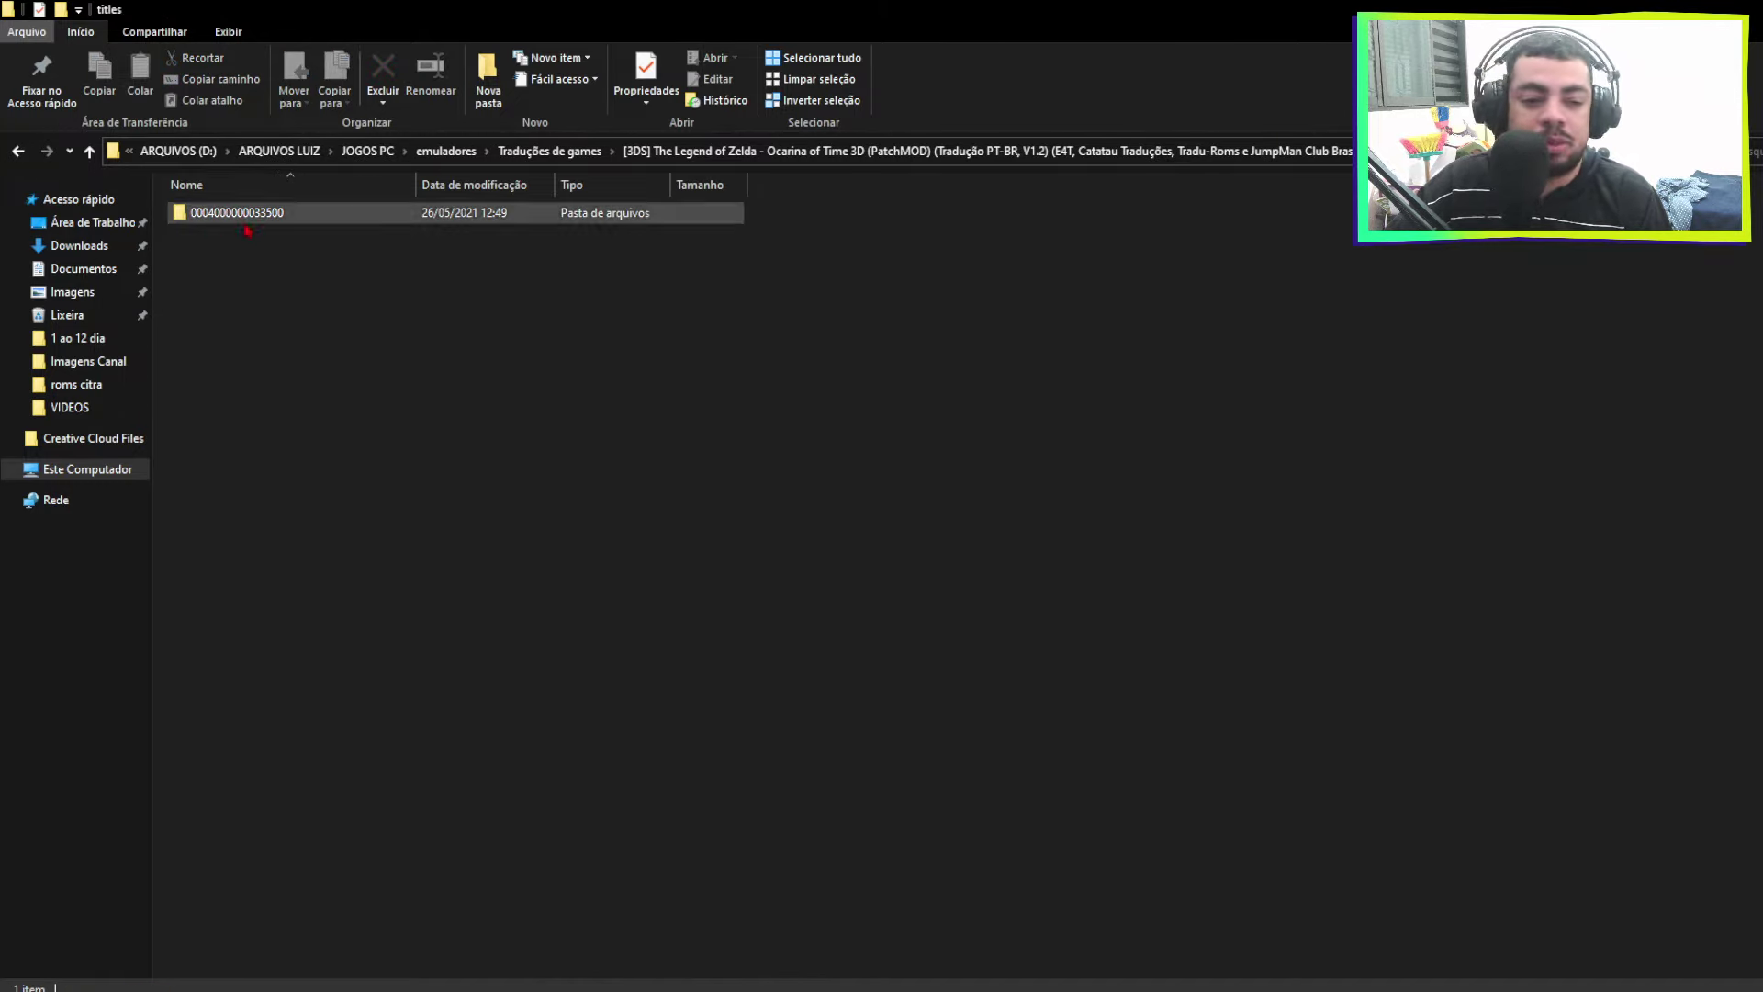
{"action": "left_click", "coordinate": [191, 214]}
{"action": "double_click", "coordinate": [191, 214]}
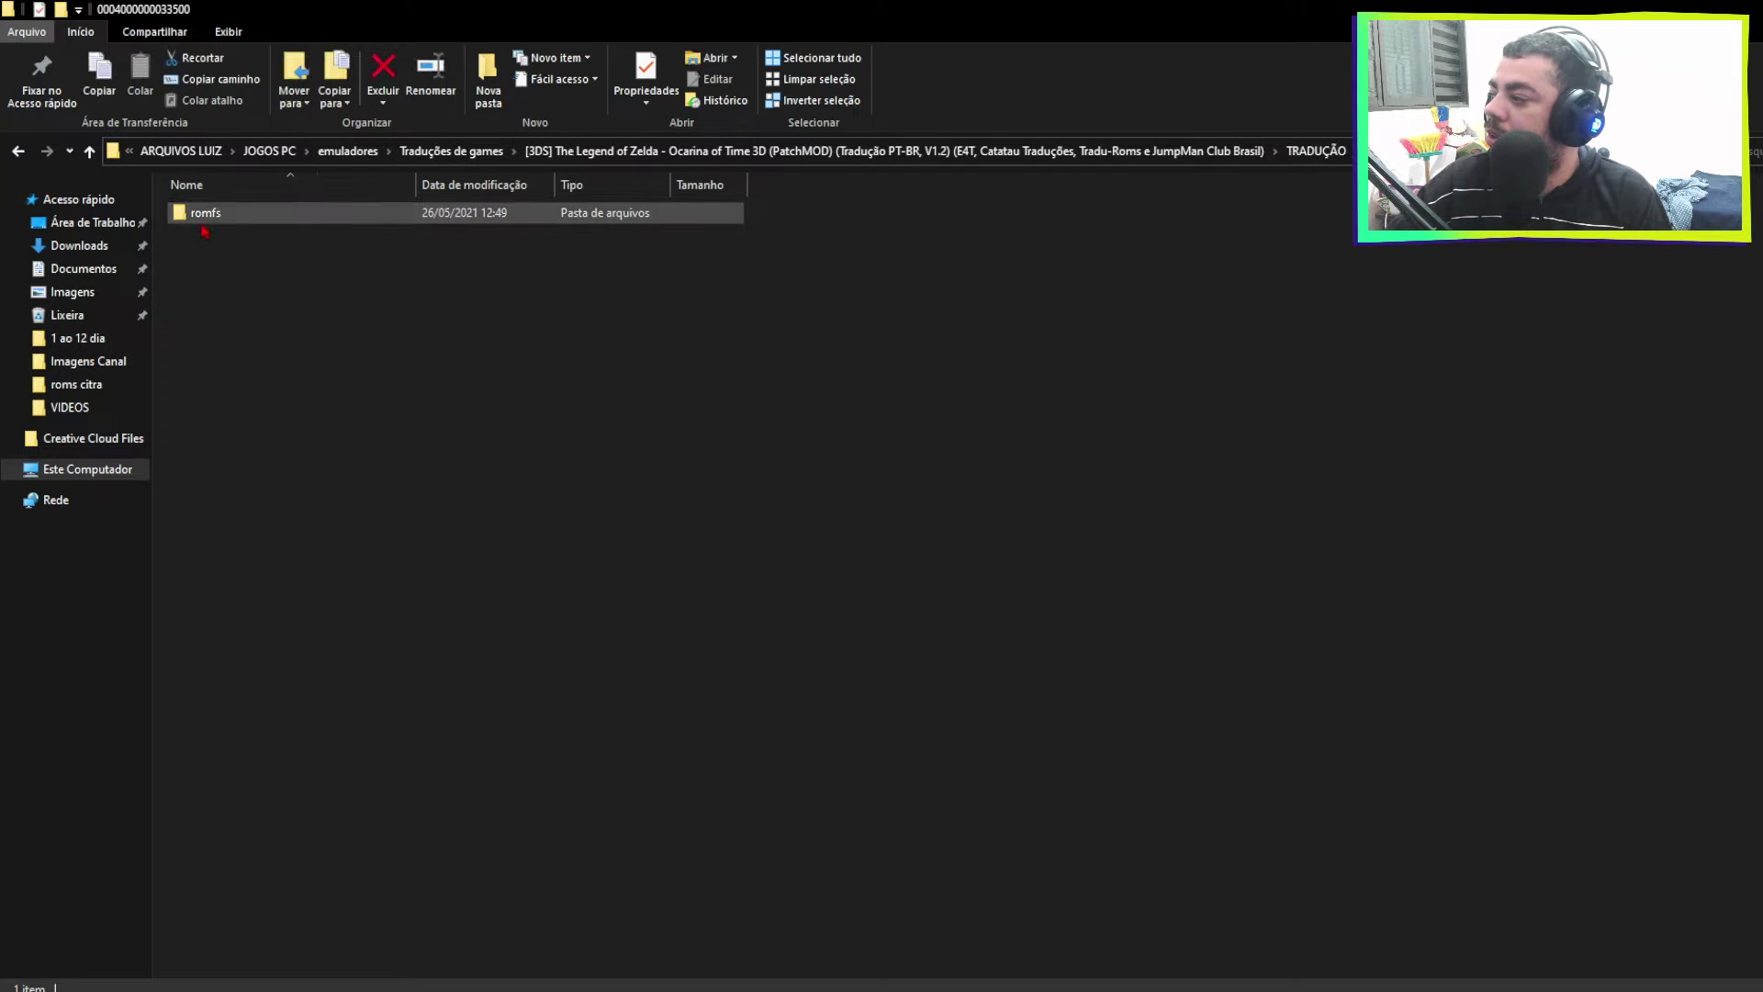
{"action": "left_click", "coordinate": [193, 220]}
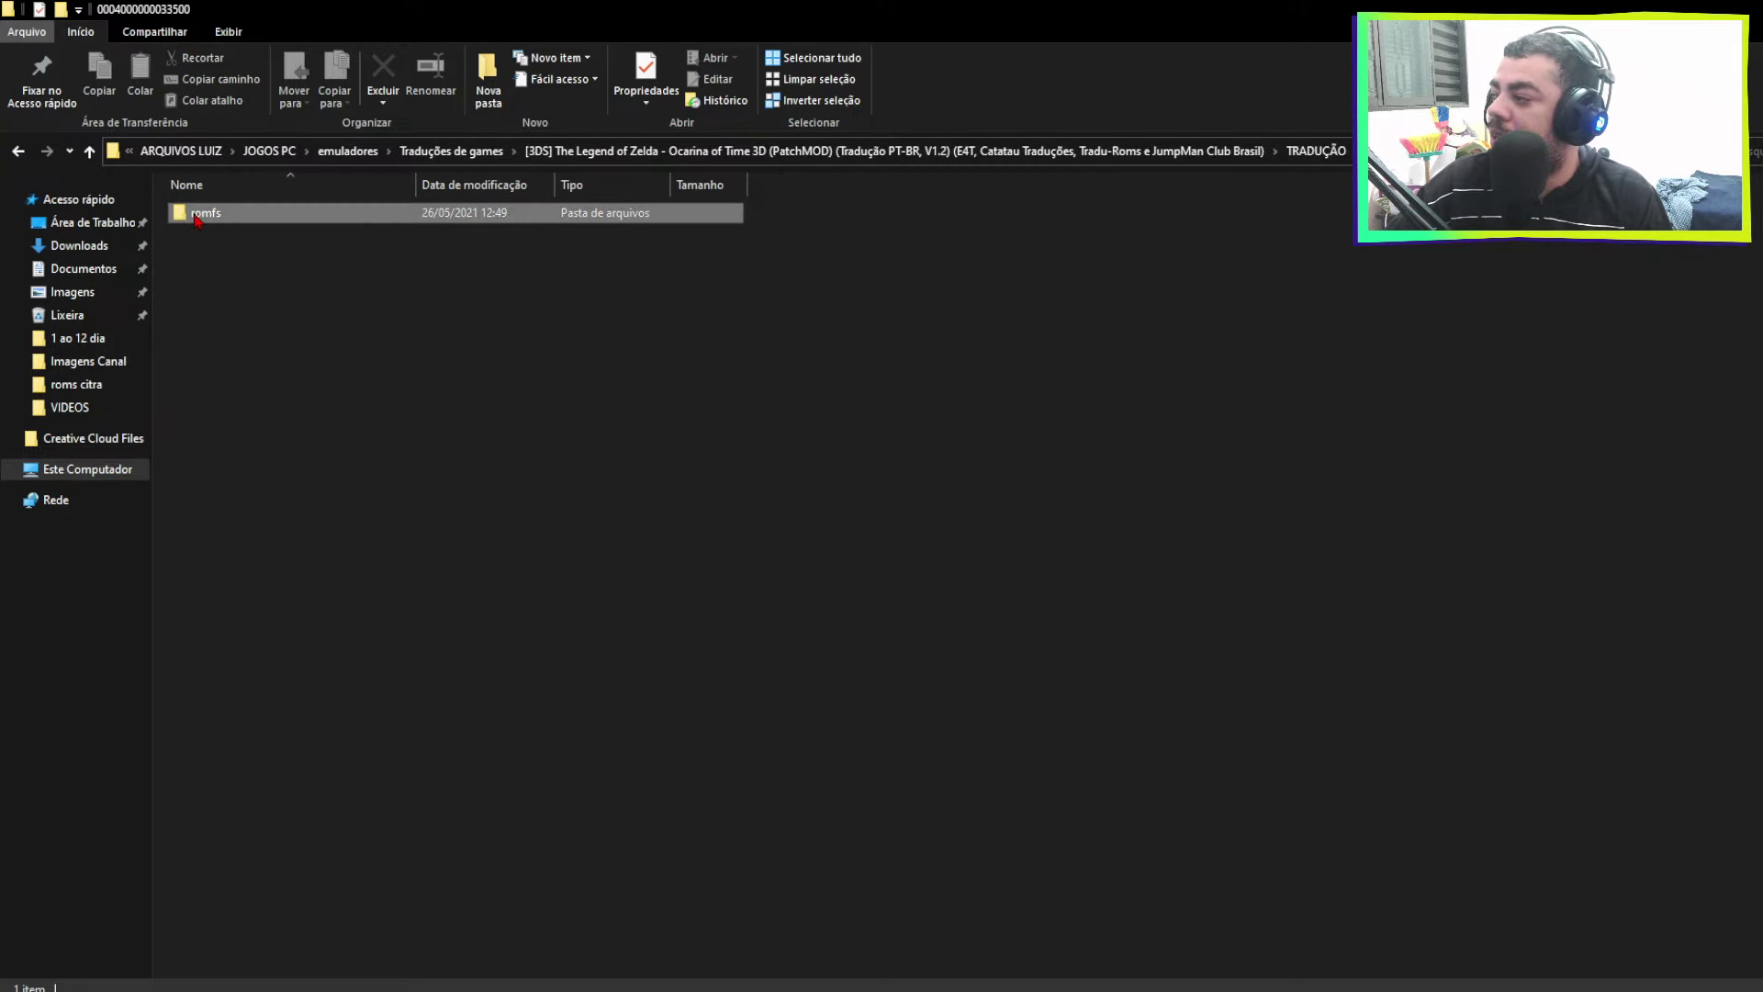
{"action": "double_click", "coordinate": [208, 222]}
{"action": "left_click_drag", "start_coordinate": [308, 378], "coordinate": [71, 183]}
{"action": "left_click", "coordinate": [19, 151]}
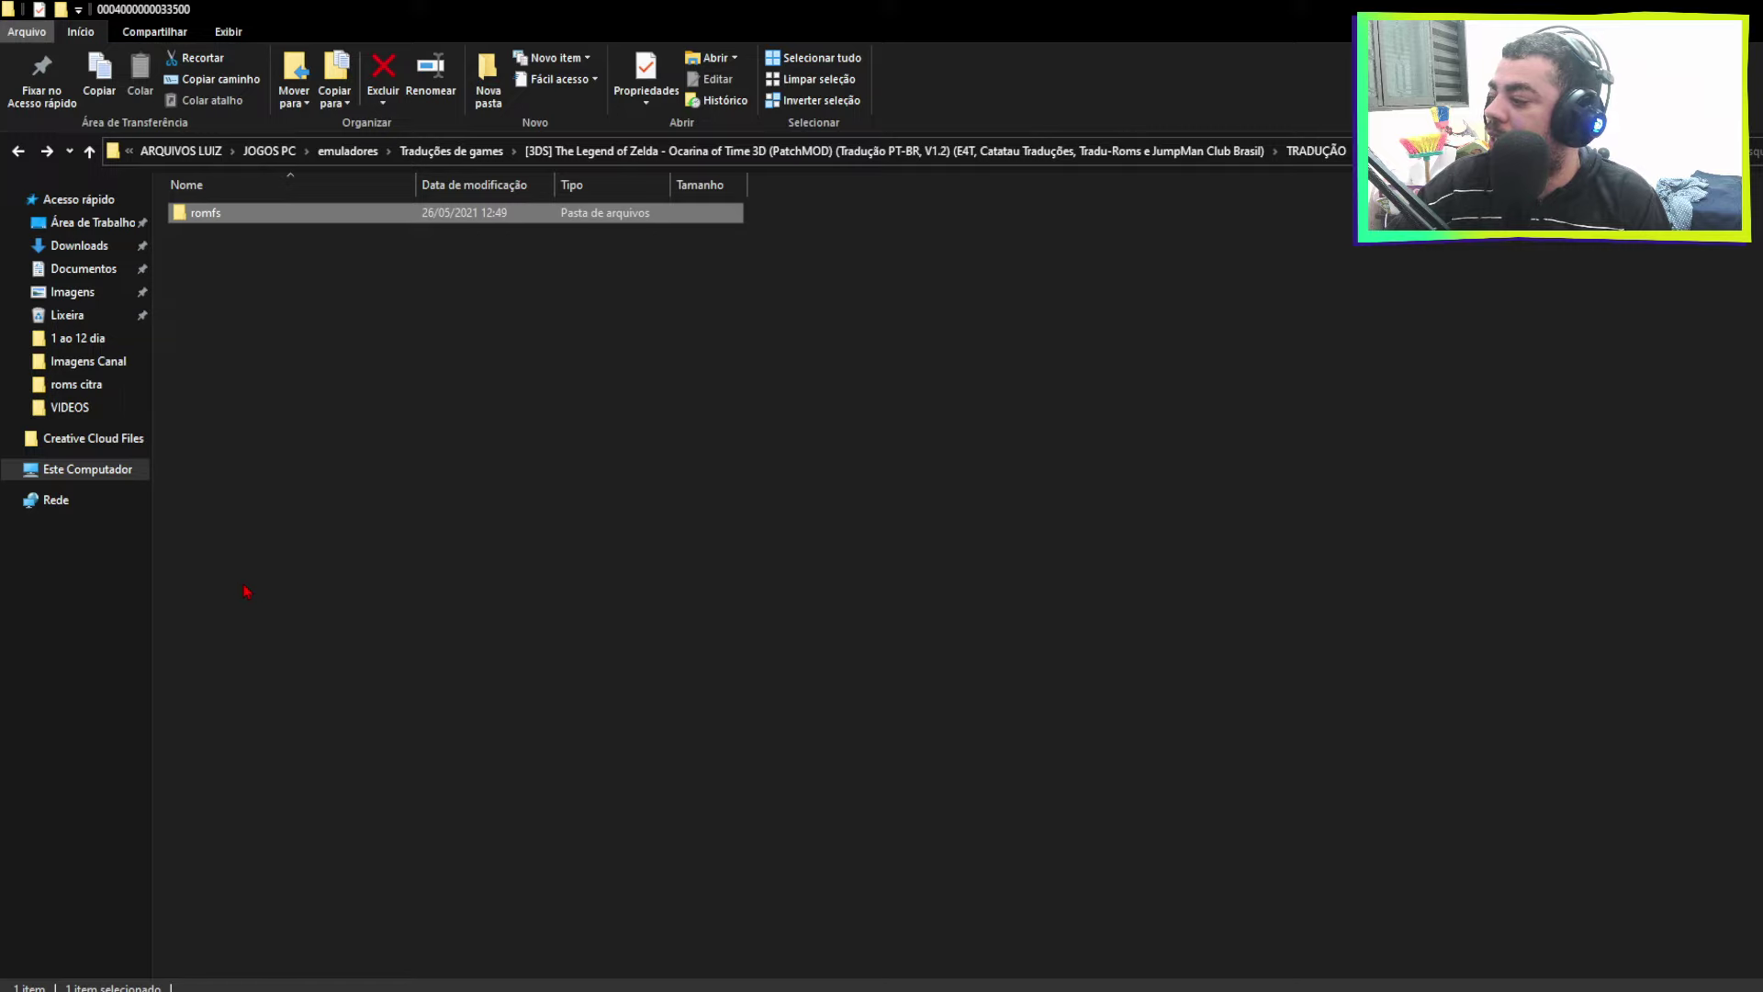
{"action": "left_click", "coordinate": [756, 339]}
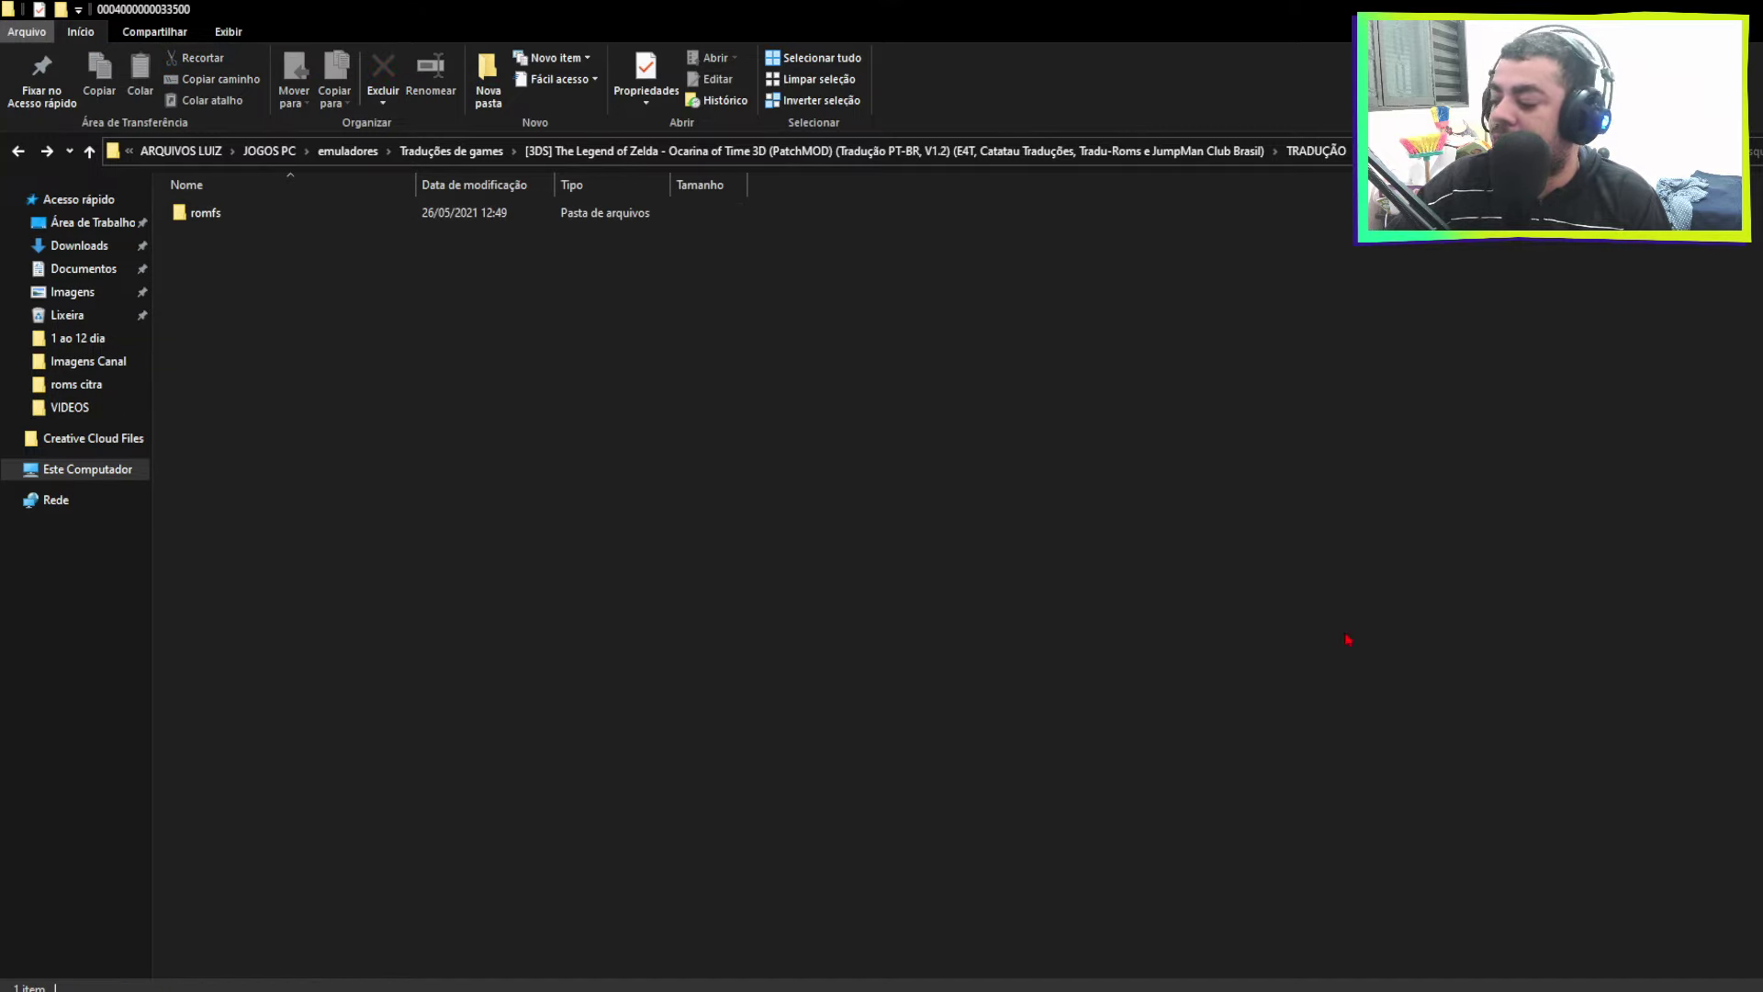
Switch to Citra and open the mods location of the installed Ocarina of Time 3D title.
{"action": "key", "text": "alt+Tab"}
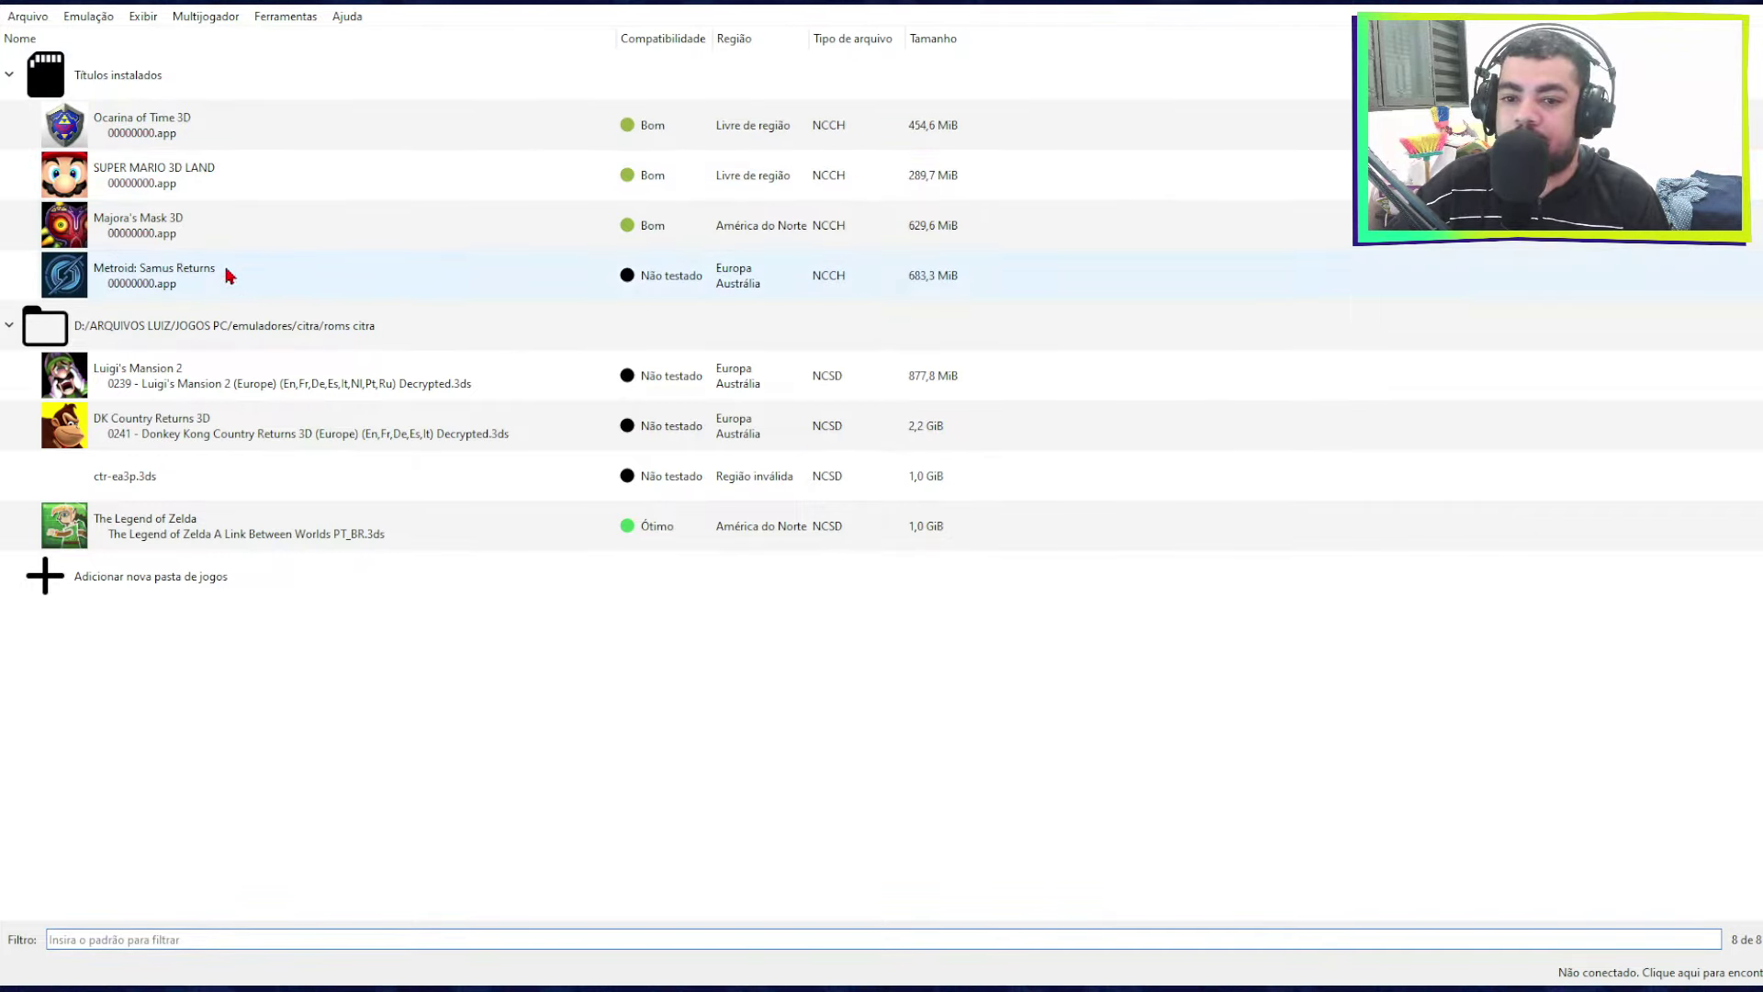
{"action": "left_click", "coordinate": [161, 138]}
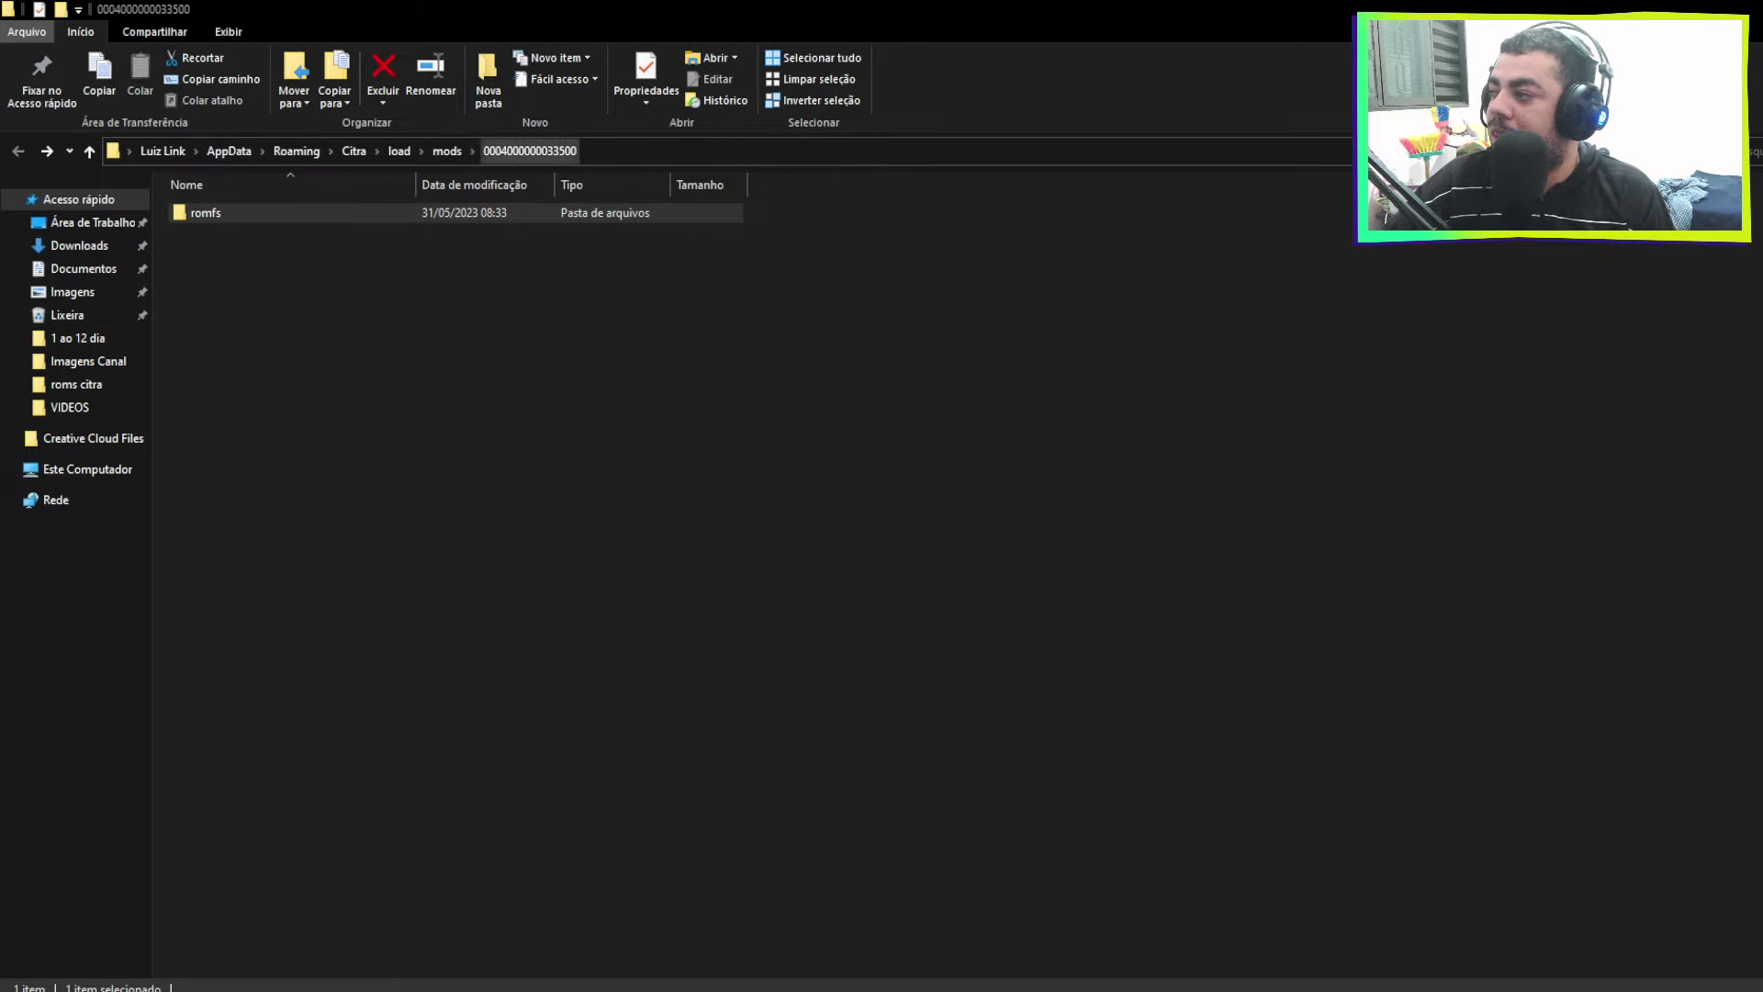
{"action": "left_click", "coordinate": [551, 257]}
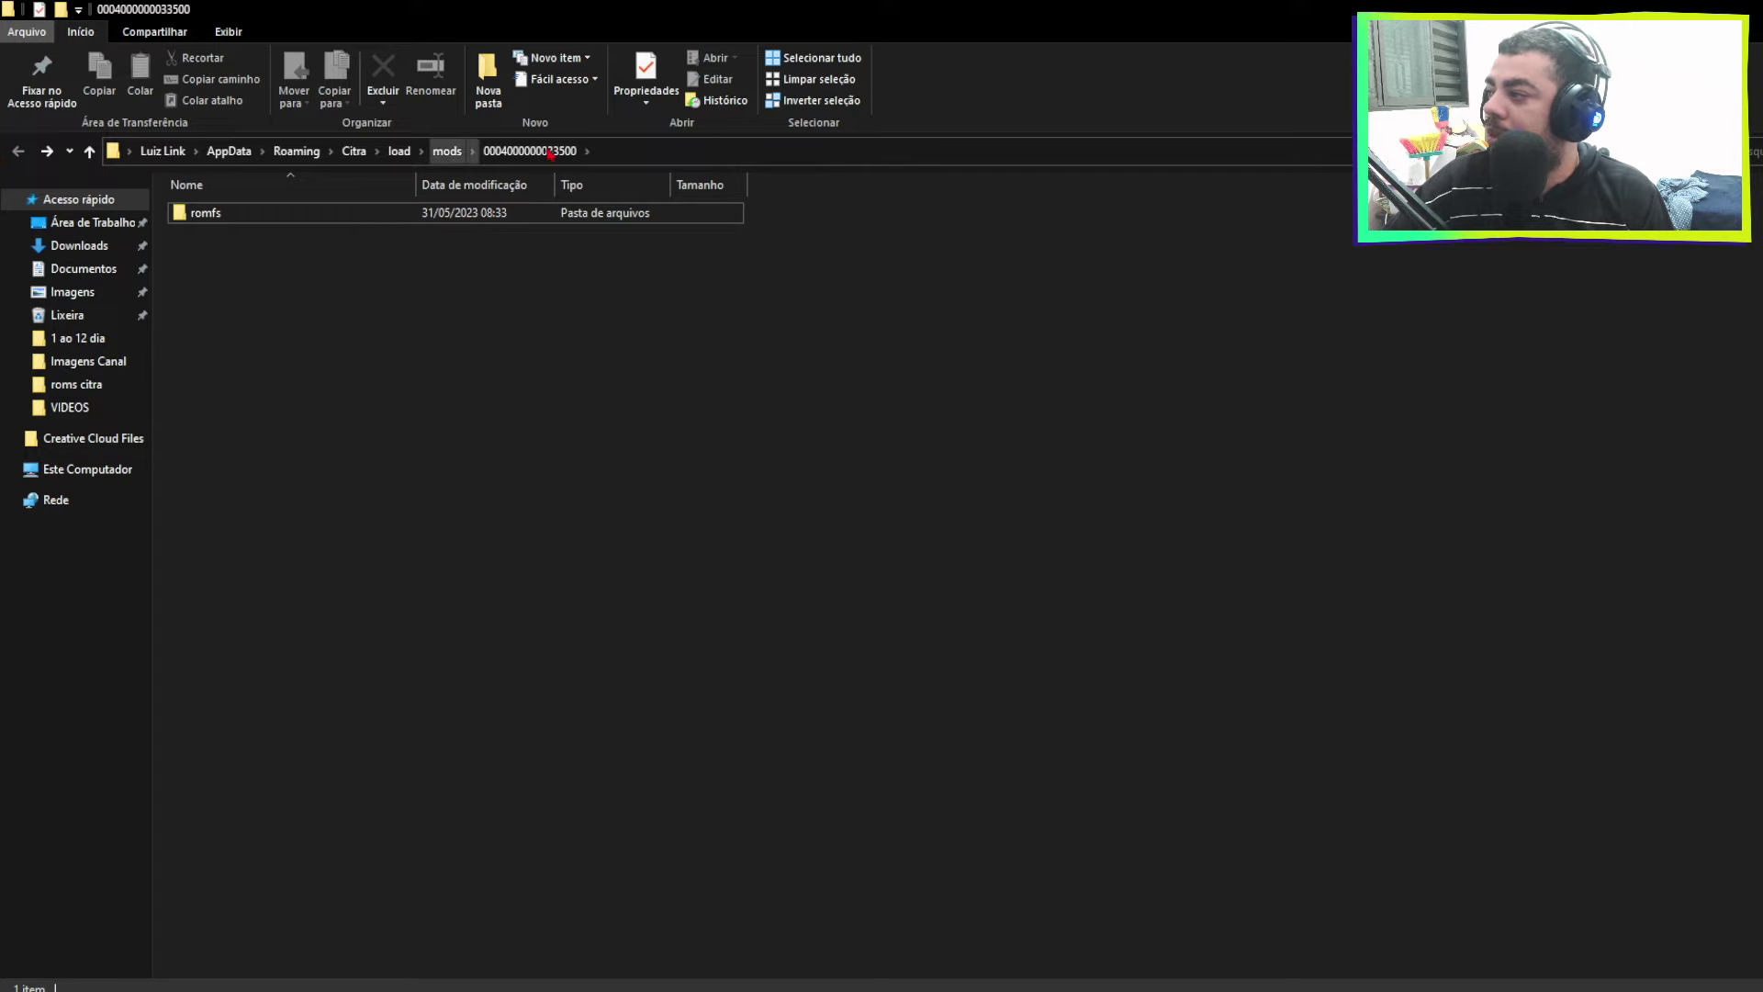
{"action": "left_click", "coordinate": [447, 151]}
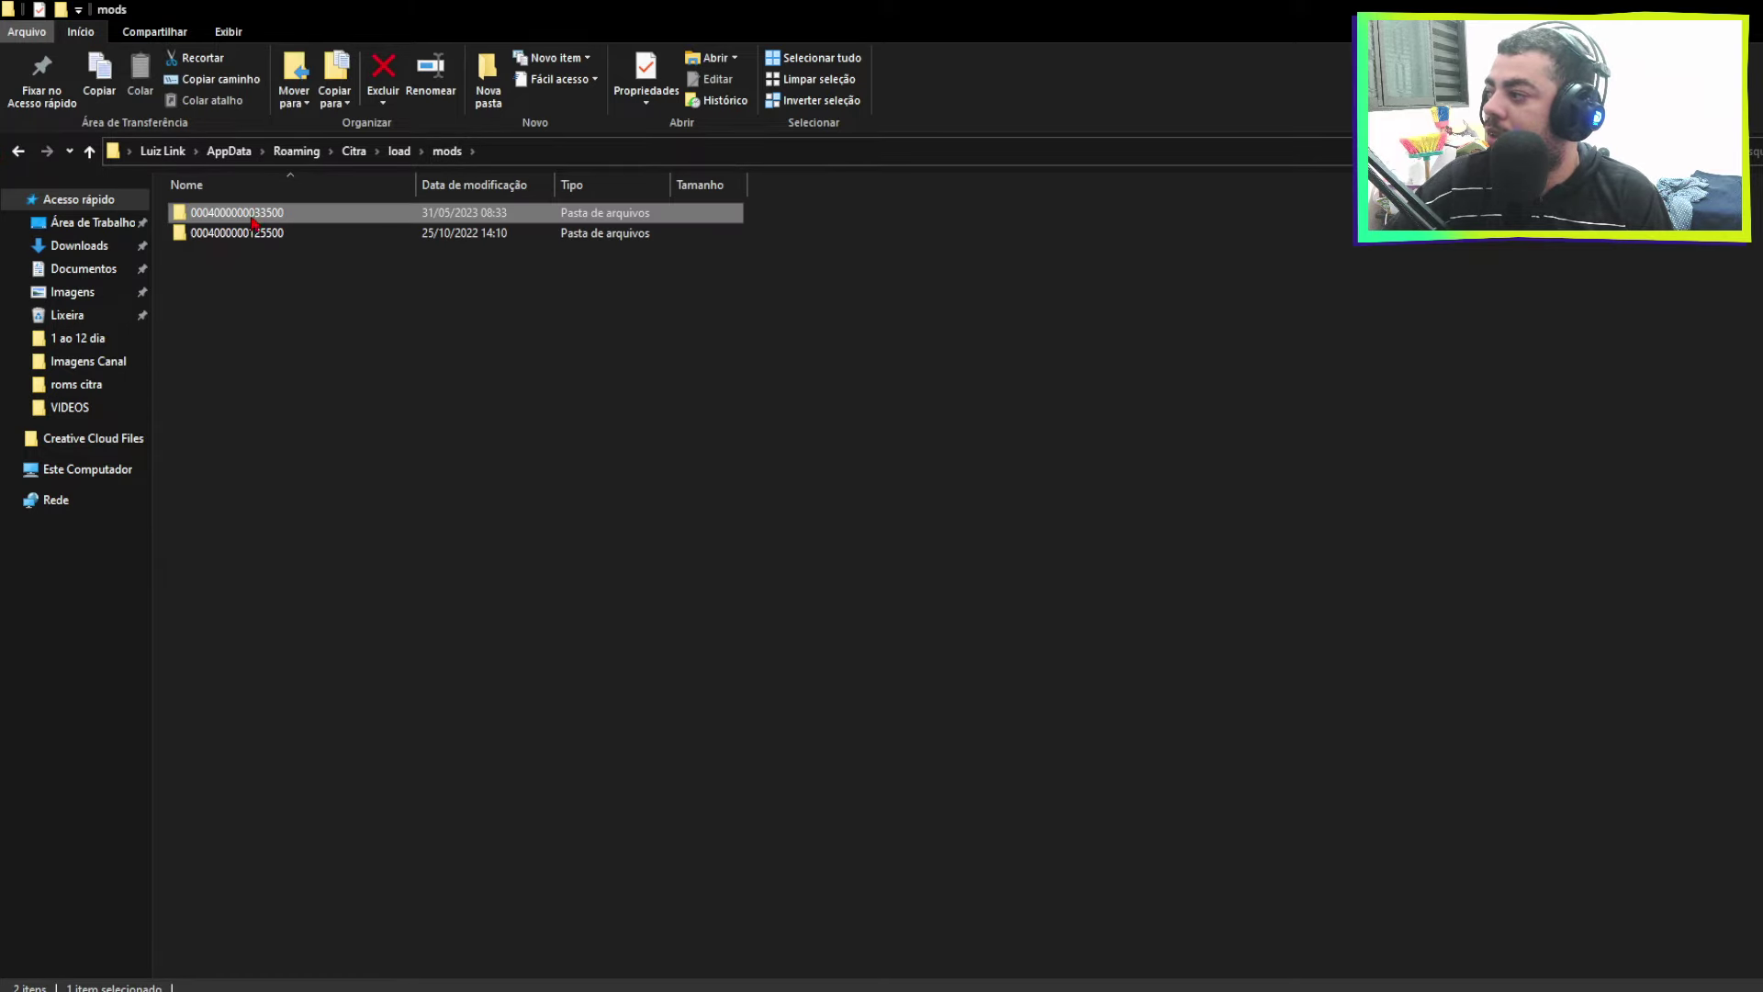
{"action": "double_click", "coordinate": [294, 218]}
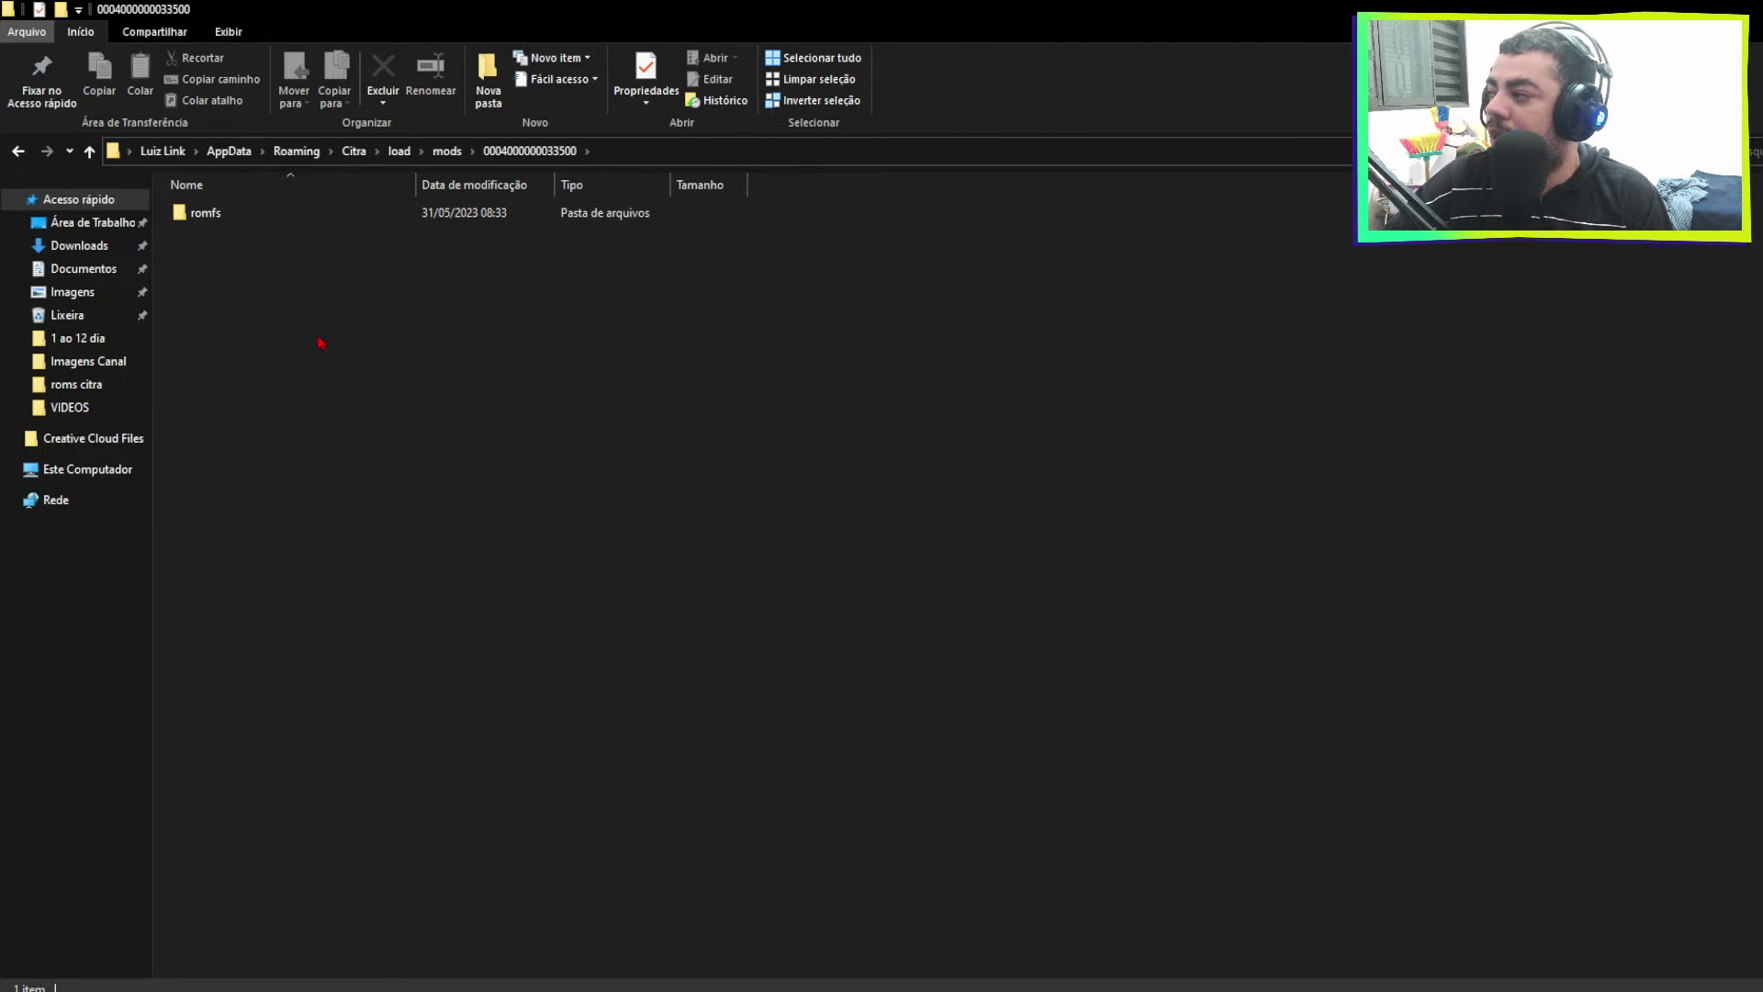
{"action": "left_click", "coordinate": [225, 220]}
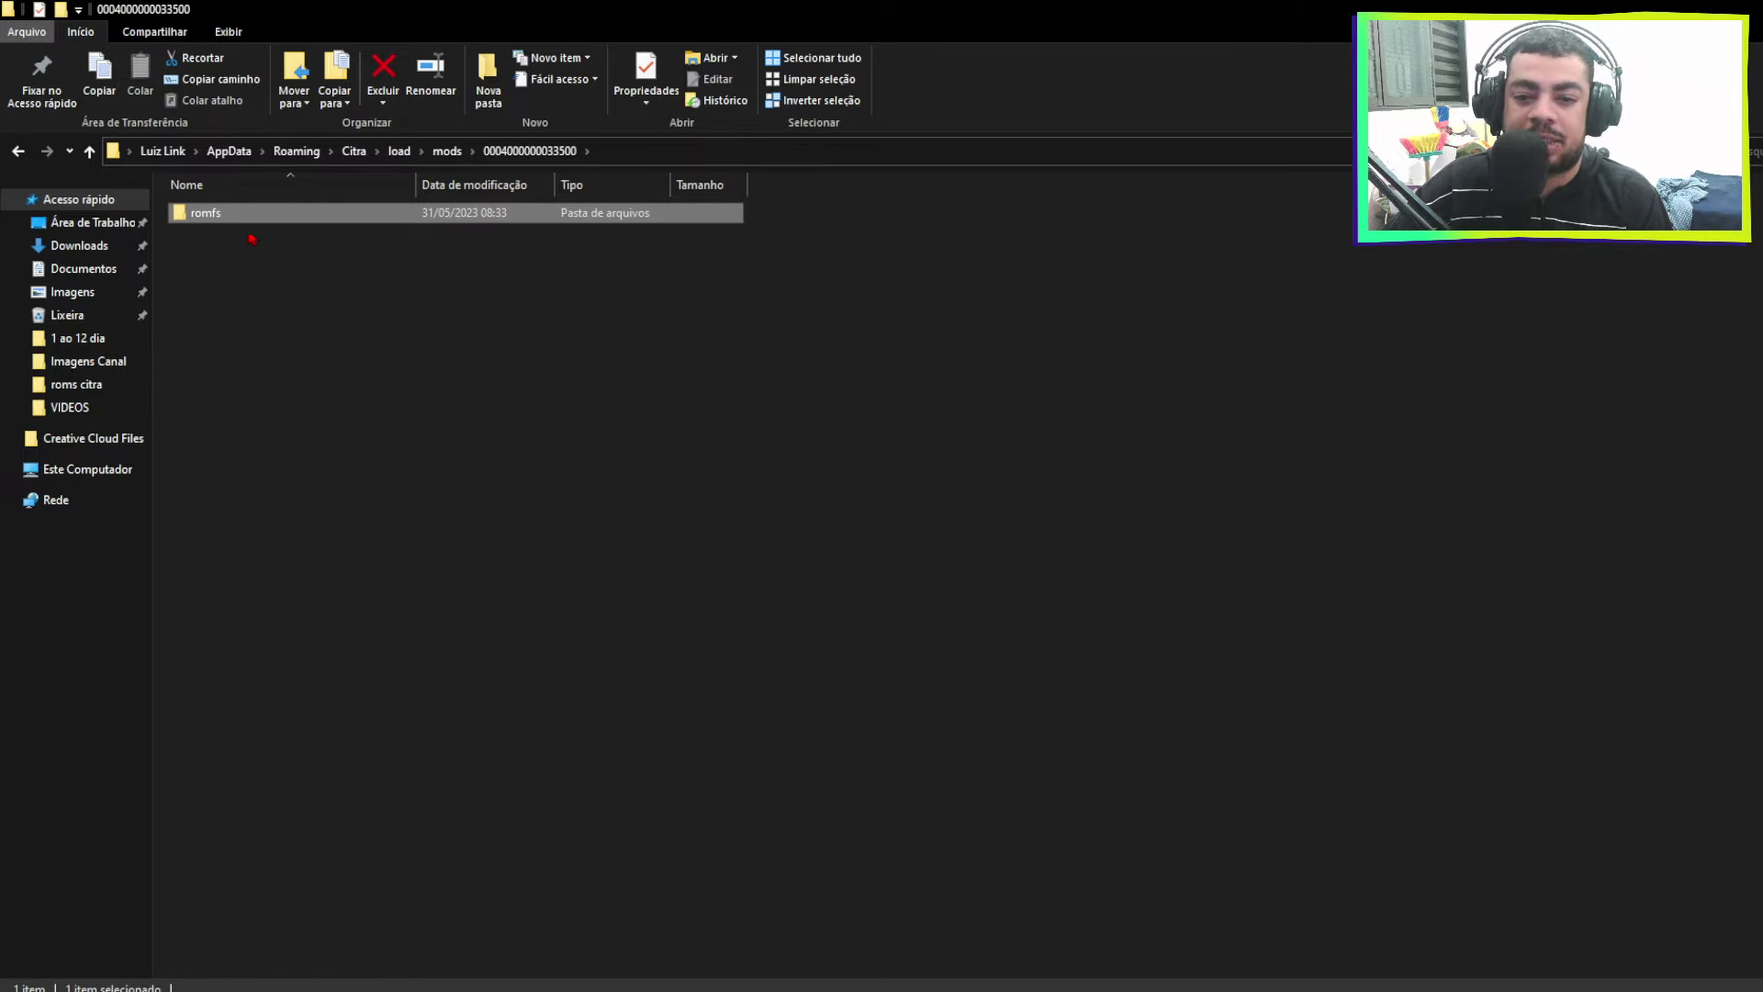
{"action": "double_click", "coordinate": [181, 217]}
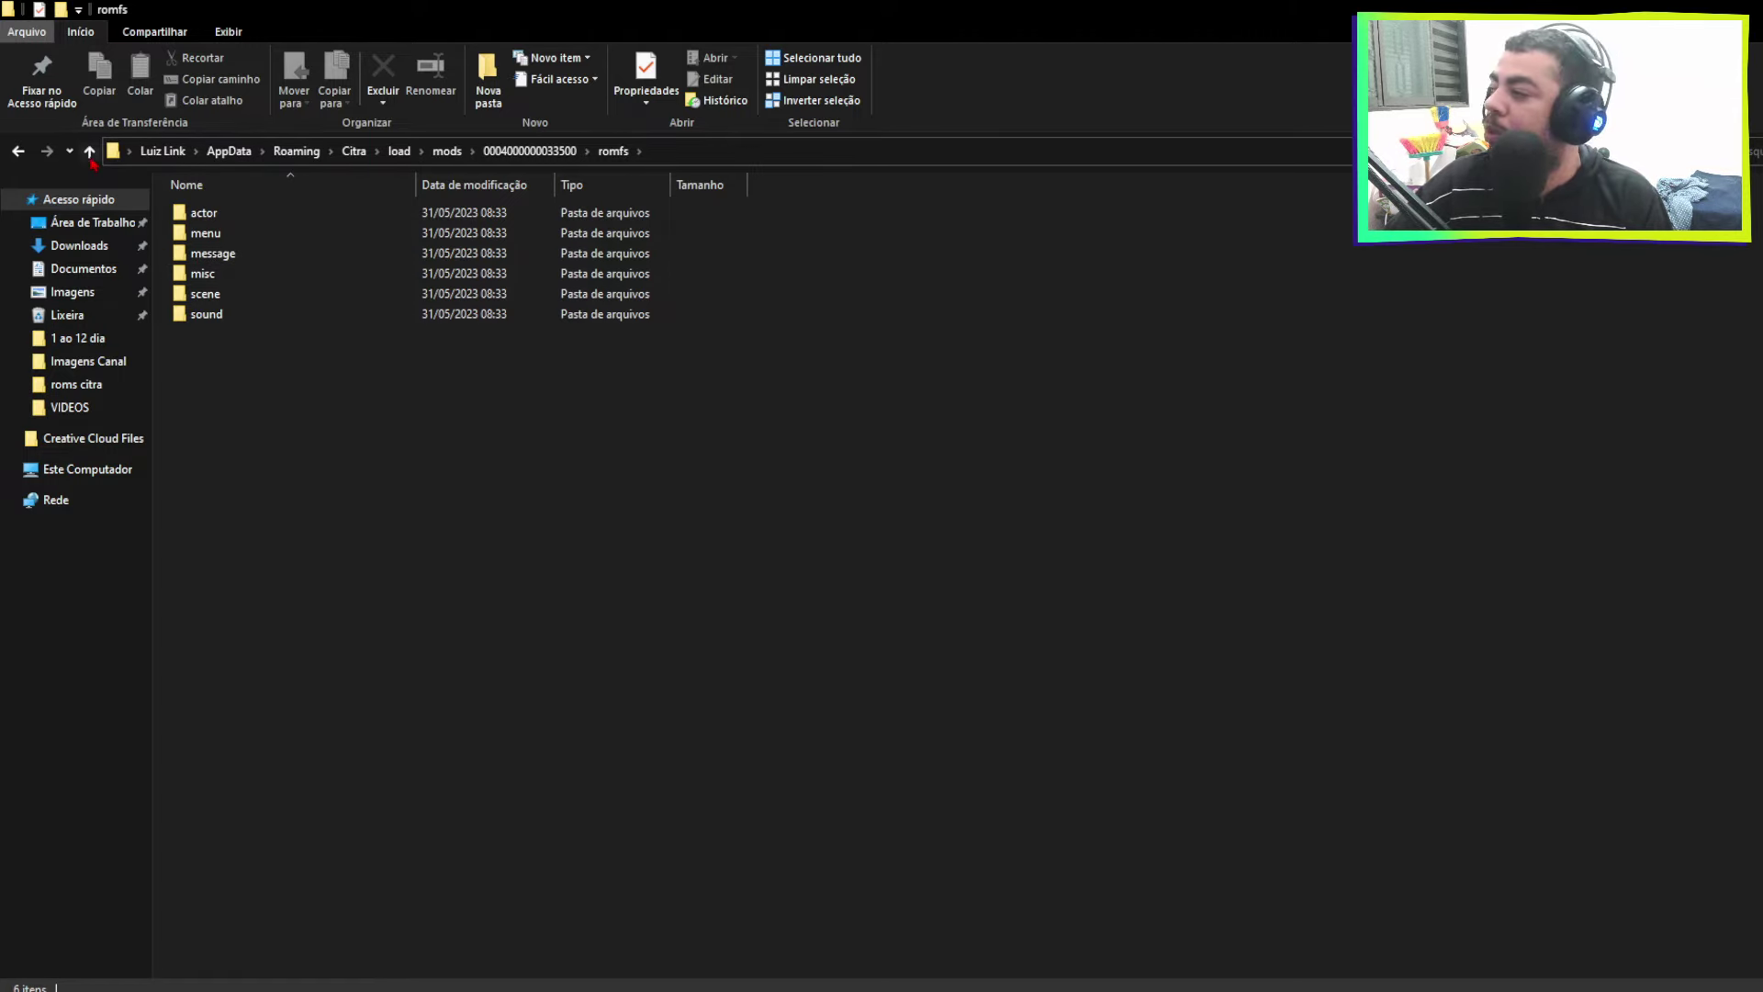
{"action": "left_click", "coordinate": [18, 150]}
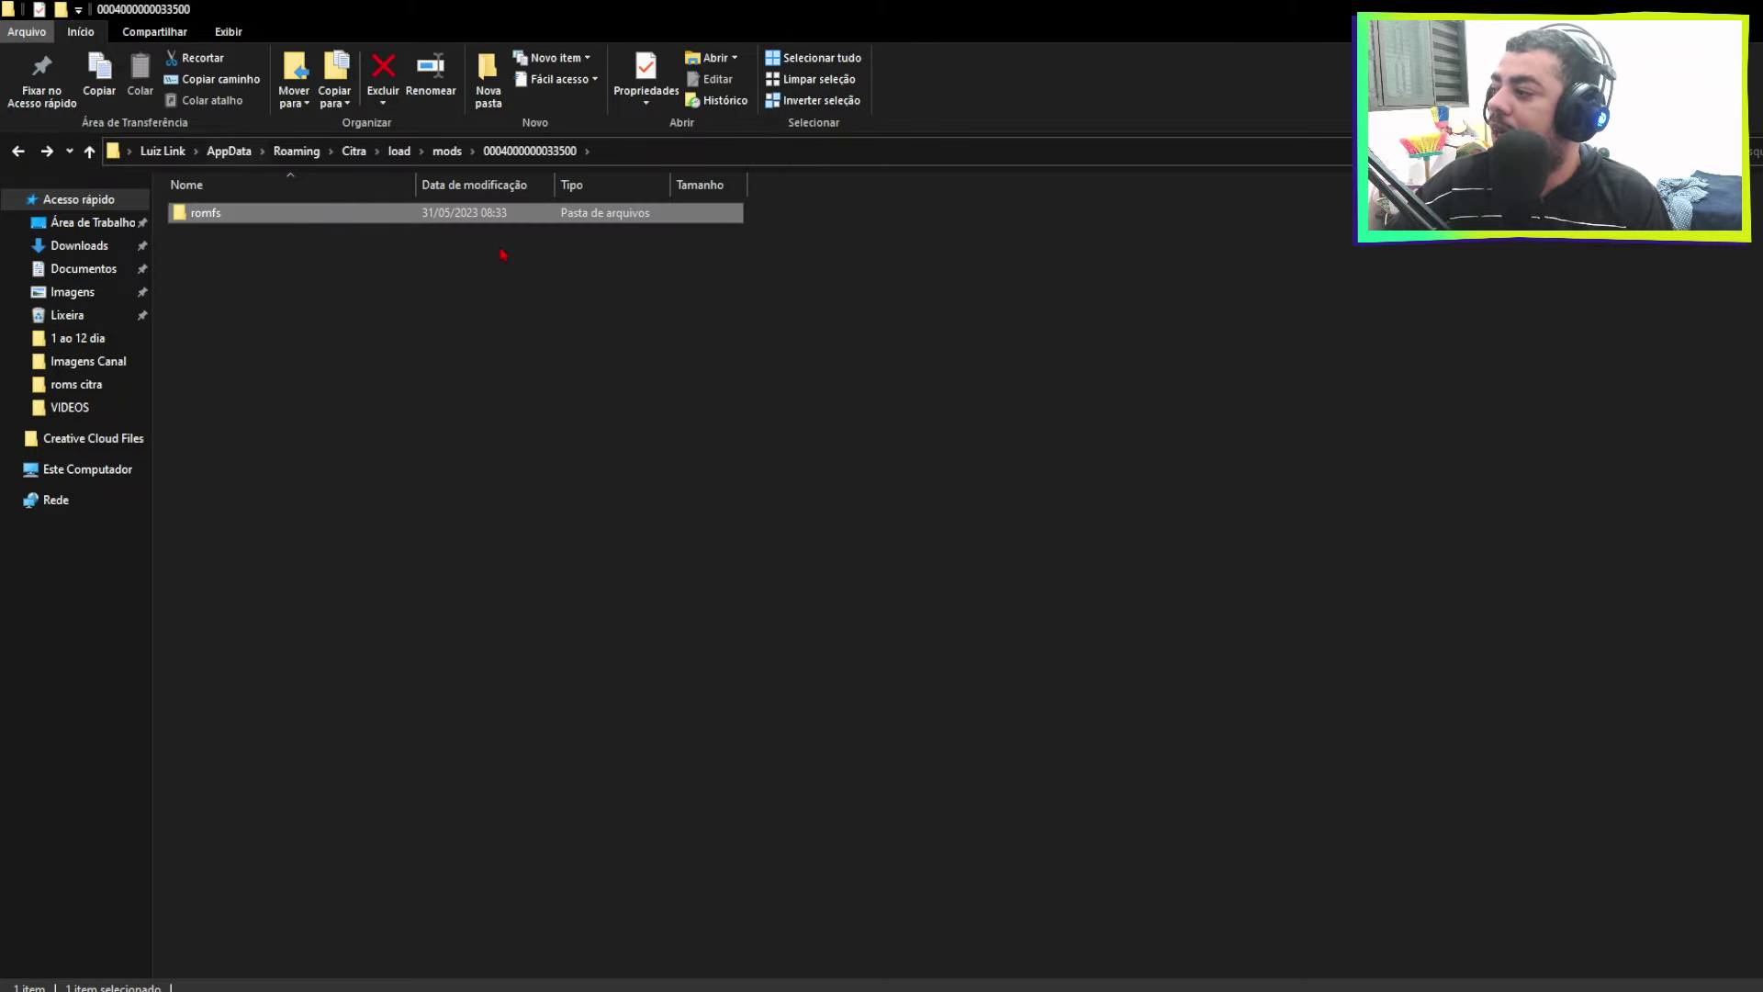